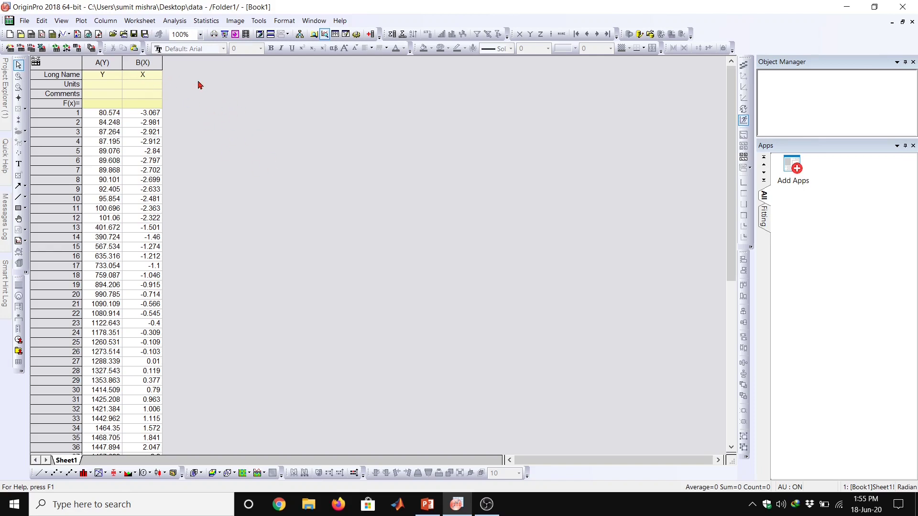
- Plot the Y and X columns as a scatter graph and delete its legend
left_click(109, 63)
left_click(140, 62, "shift")
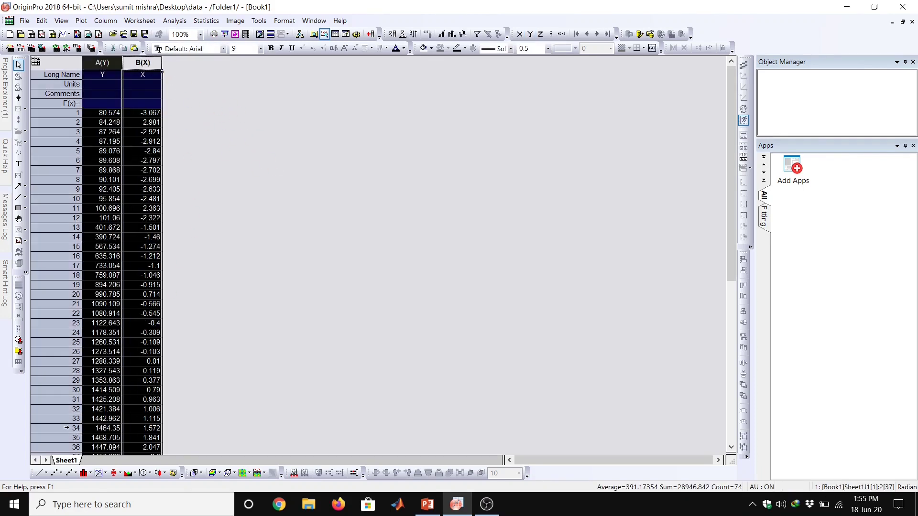
left_click(60, 473)
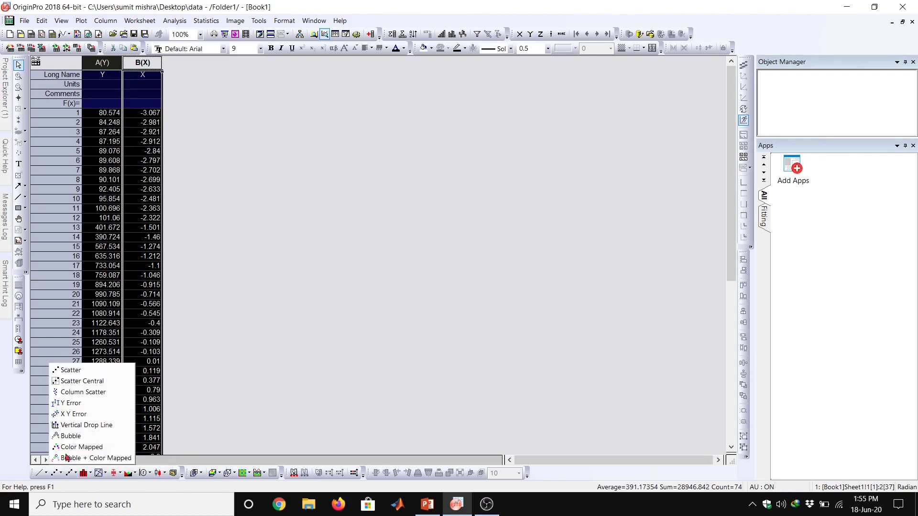
left_click(71, 370)
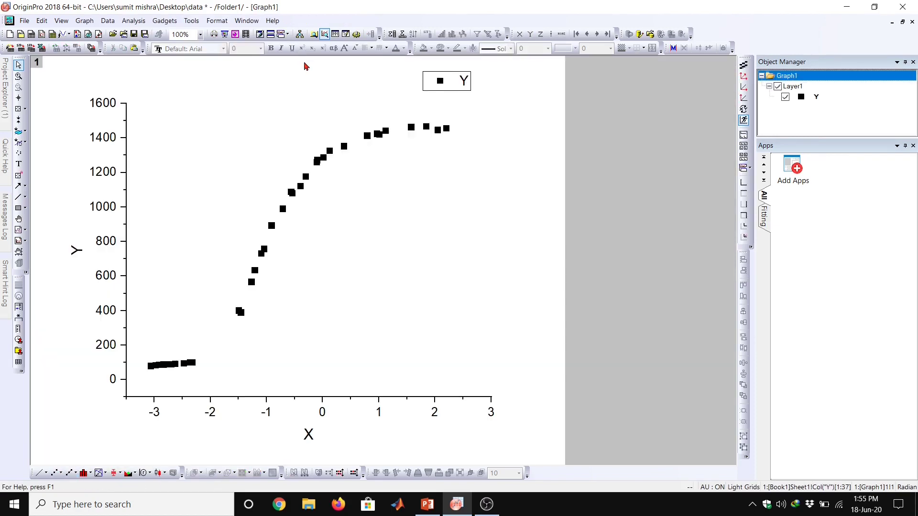
left_click(460, 85)
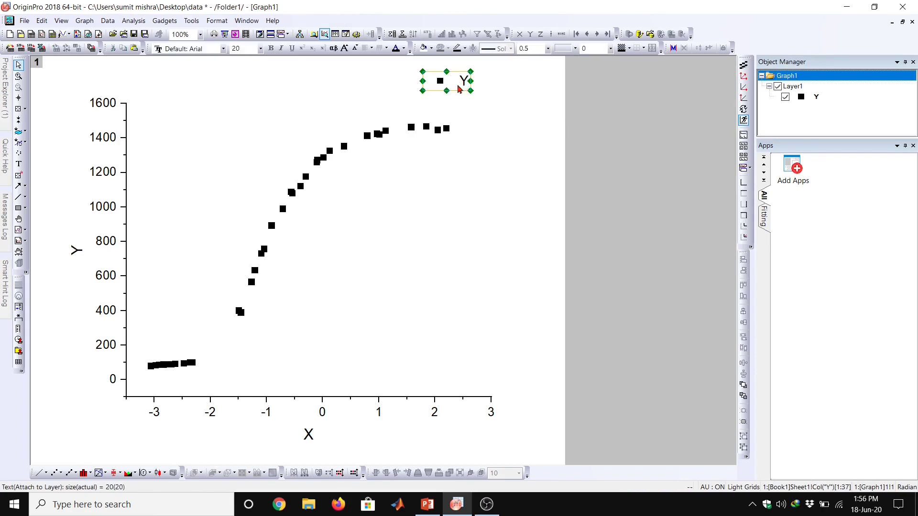
key("Delete")
- Change the scatter symbol to hollow circles in Plot Details
left_click(412, 128)
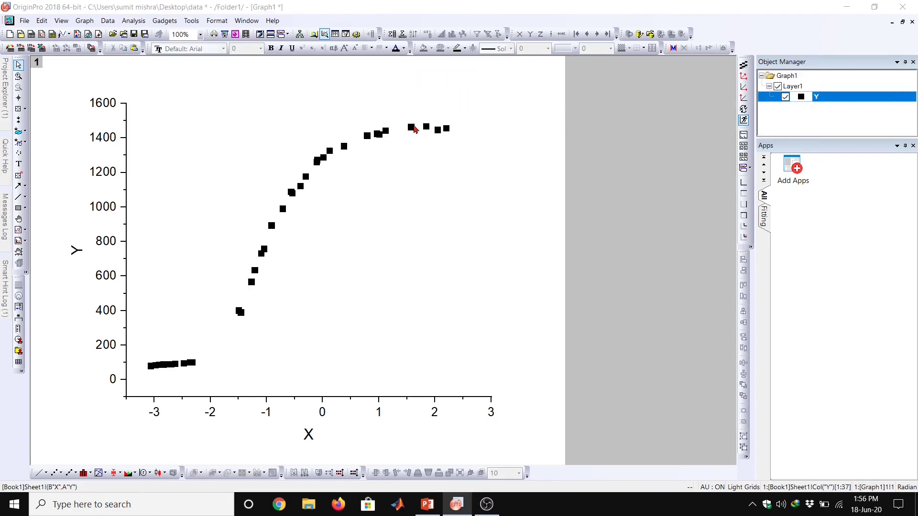
double_click(446, 128)
left_click(651, 107)
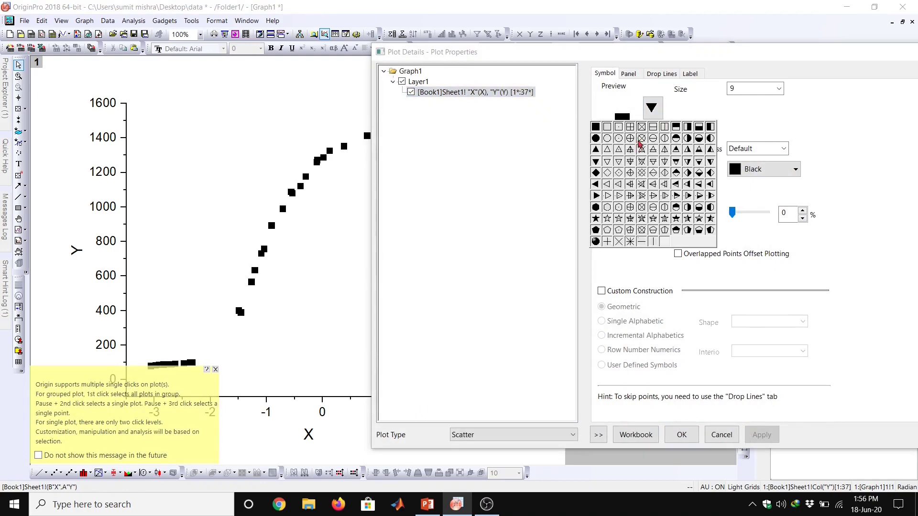
left_click(607, 138)
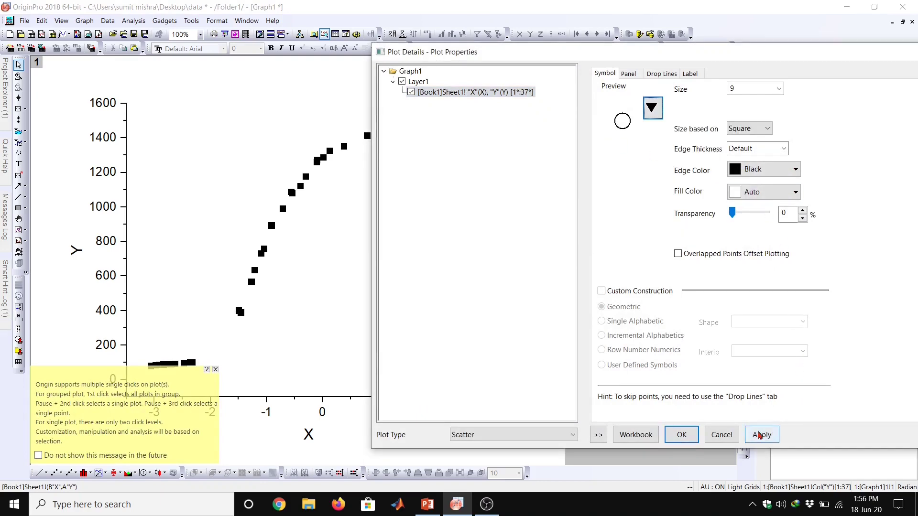
left_click(751, 436)
left_click(682, 435)
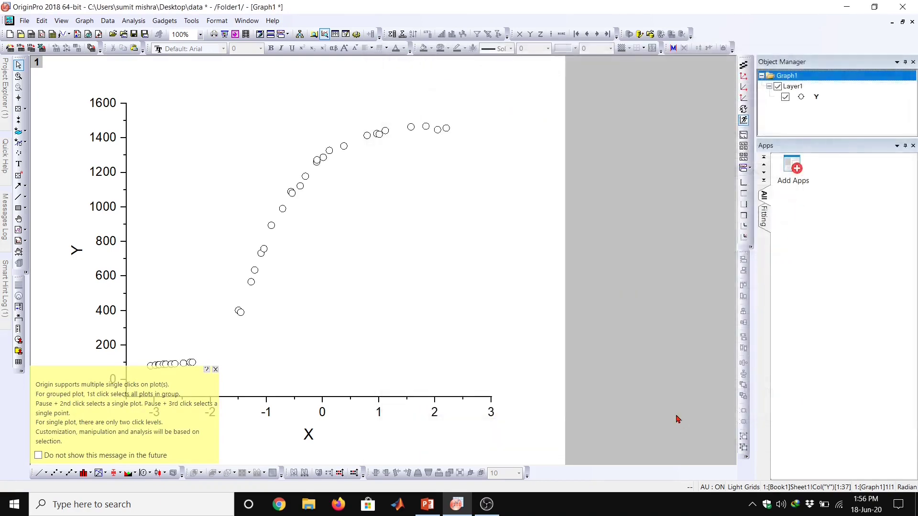
left_click(215, 370)
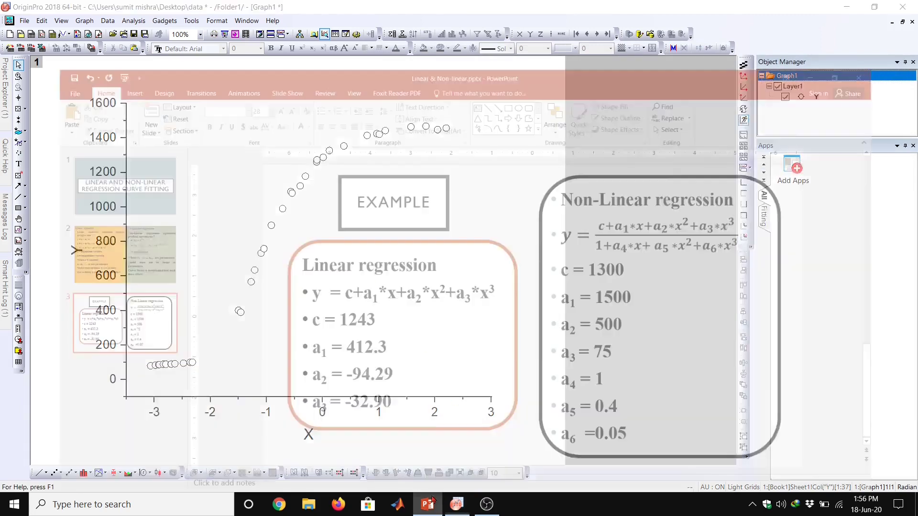
- After checking the regression slide, launch Tools > Fitting Function Builder to create a new function
left_click(435, 502)
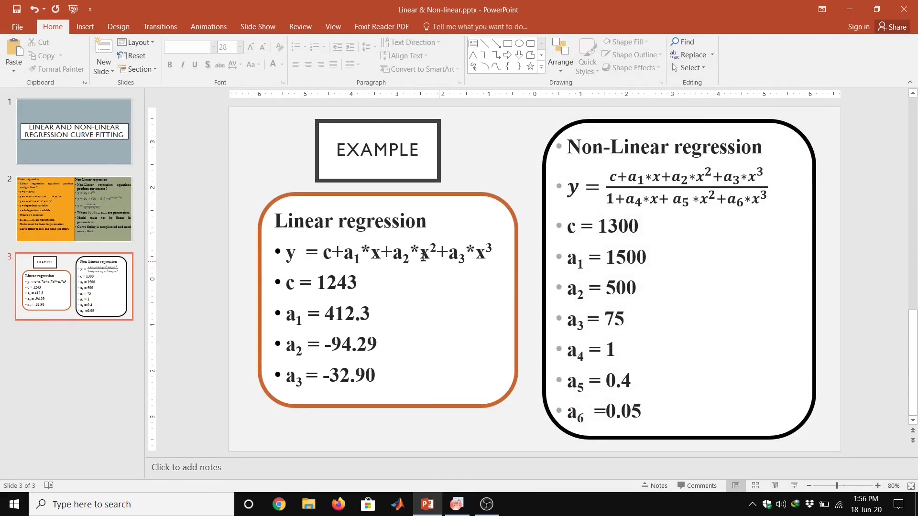
left_click(457, 504)
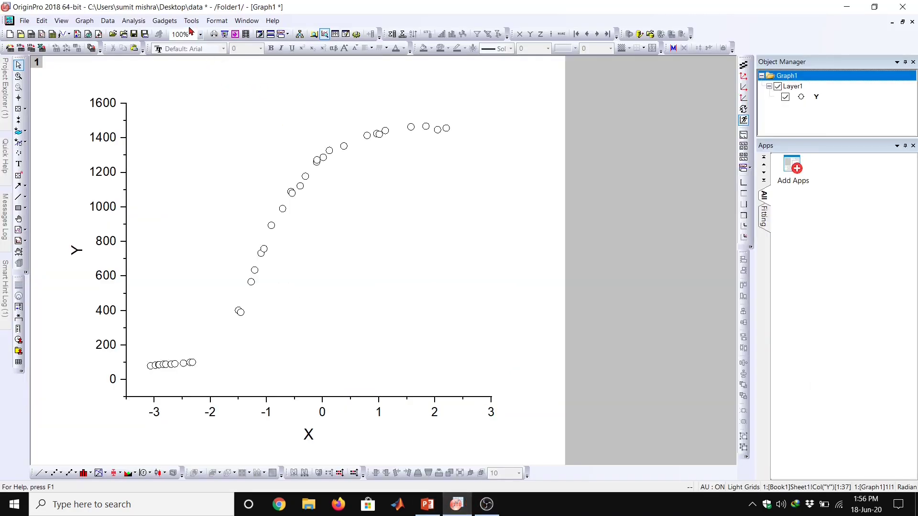
left_click(172, 23)
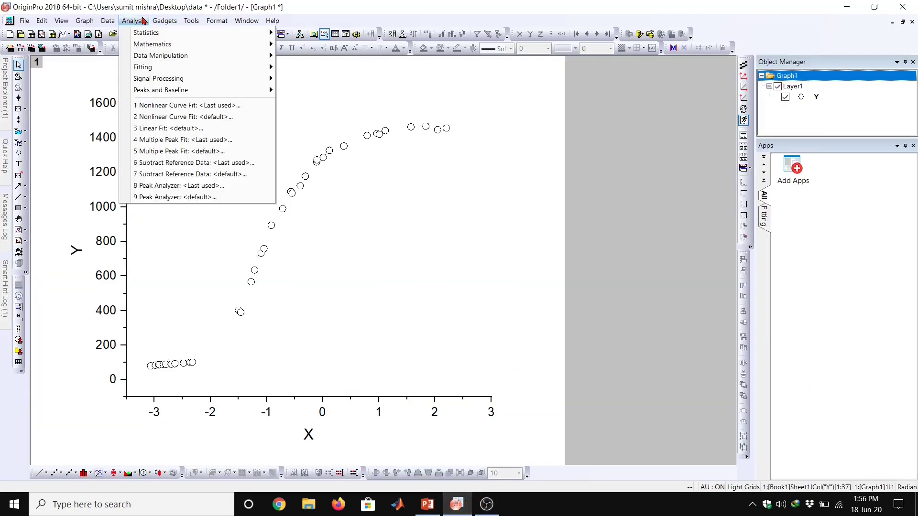
mouse_move(200, 28)
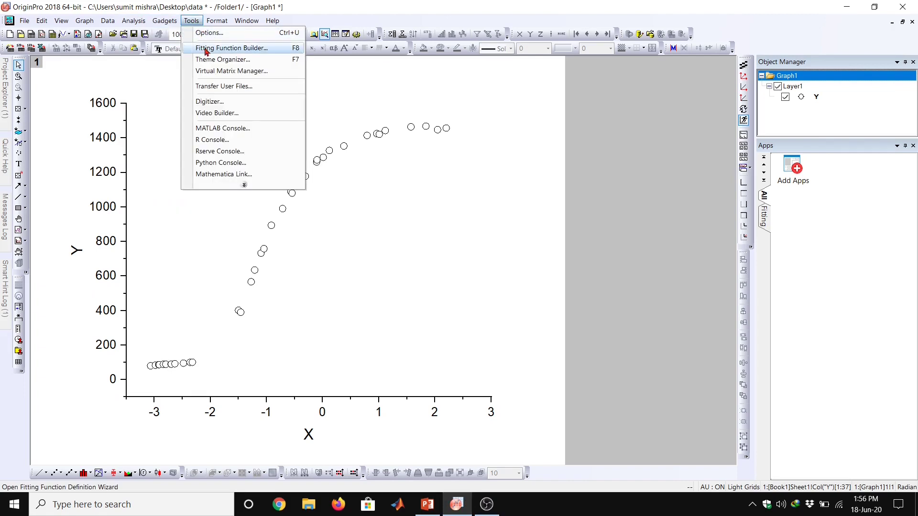
left_click(236, 51)
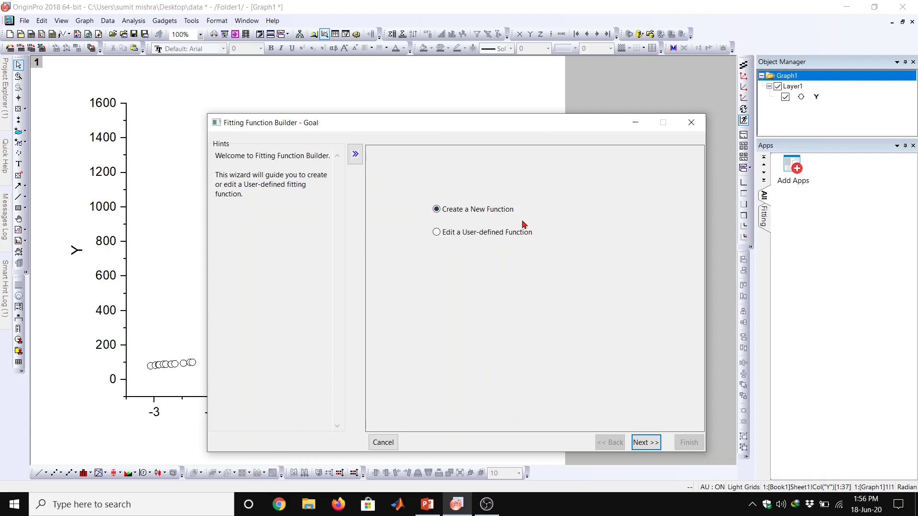
- Name the function linear-function, accepting the trim to linearfunction, with description 'fitting'
left_click(651, 442)
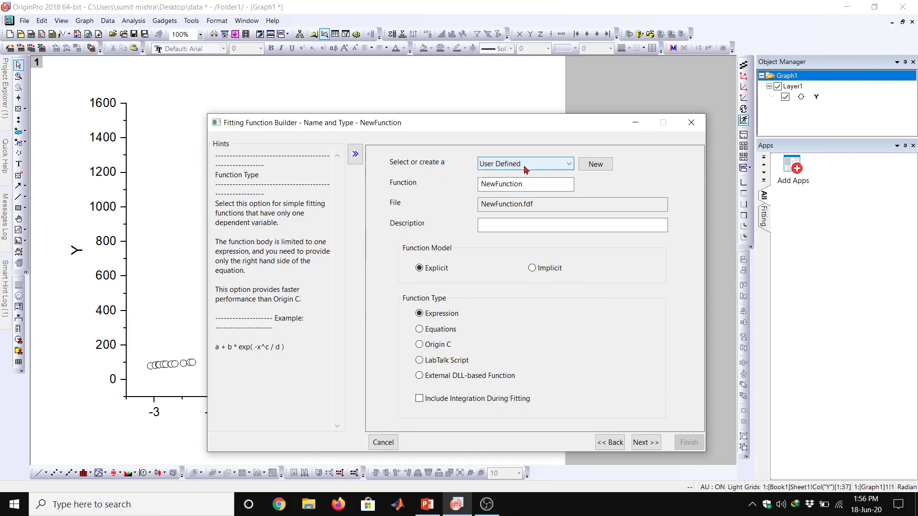
left_click(534, 184)
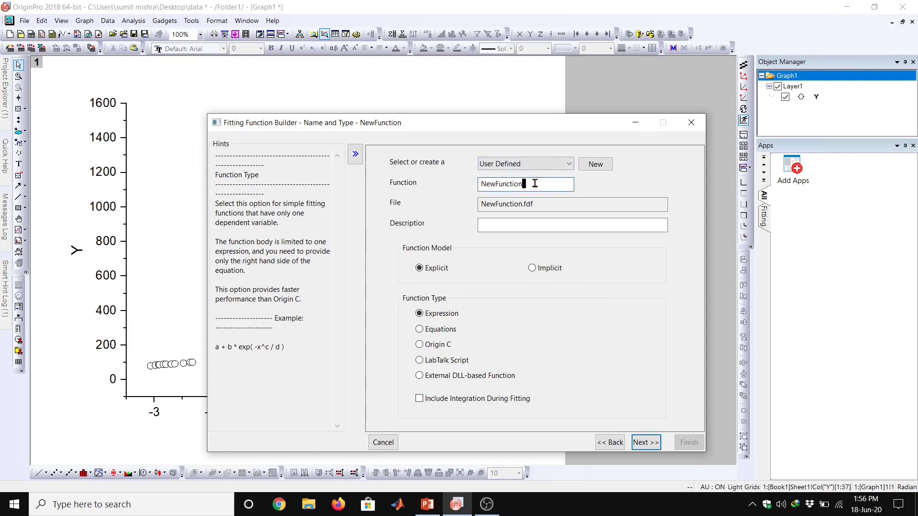
double_click(534, 183)
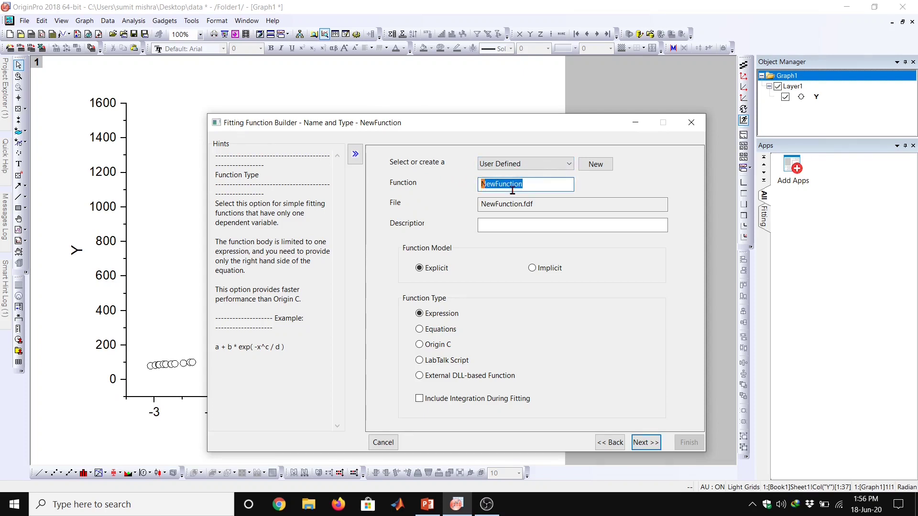
key("BackSpace")
type("li")
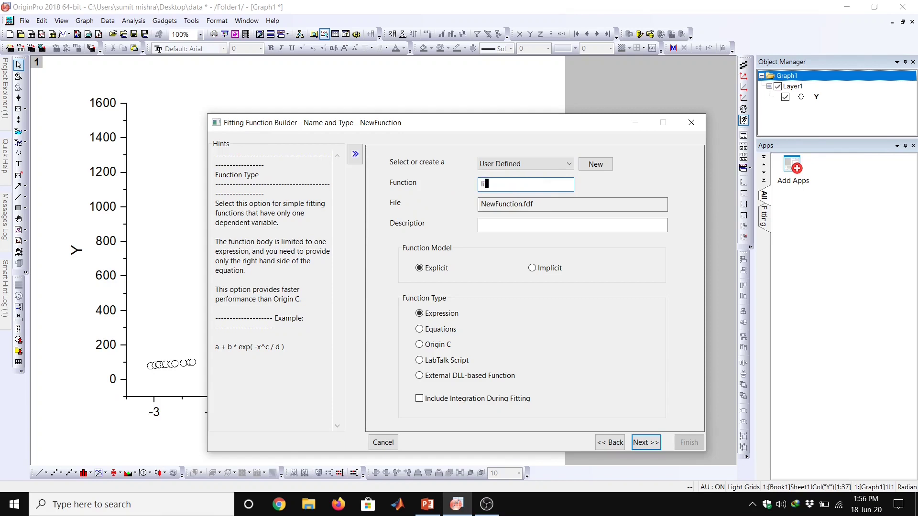
type("near-function")
key("Tab")
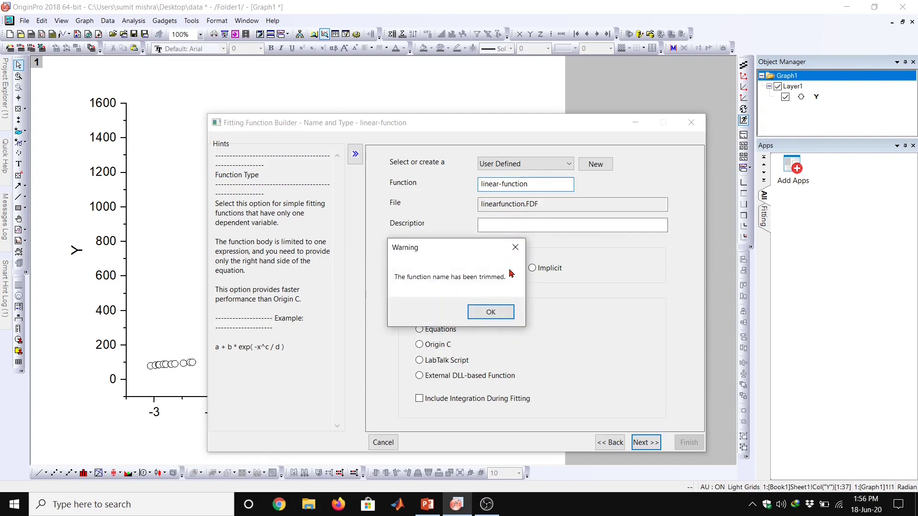
left_click(515, 247)
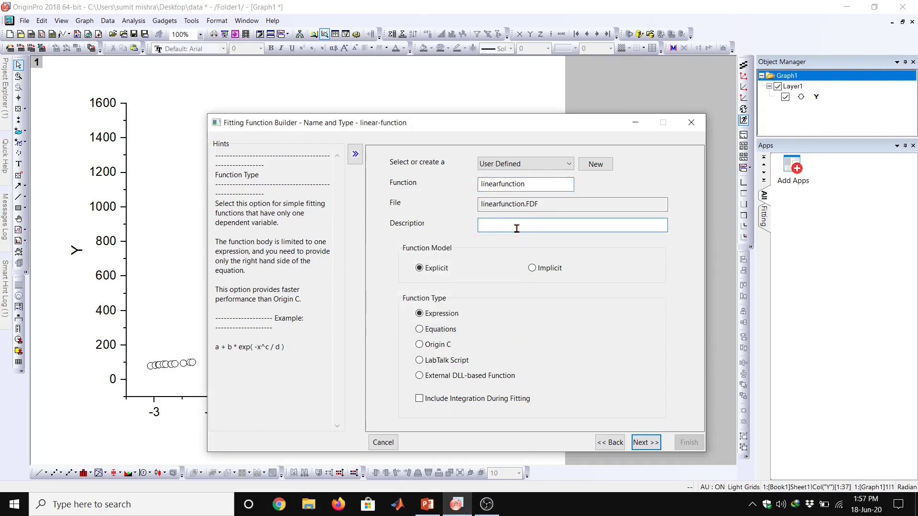
type("fitting")
- Replace the default parameter A with parameters a1,a2,a3
left_click(653, 443)
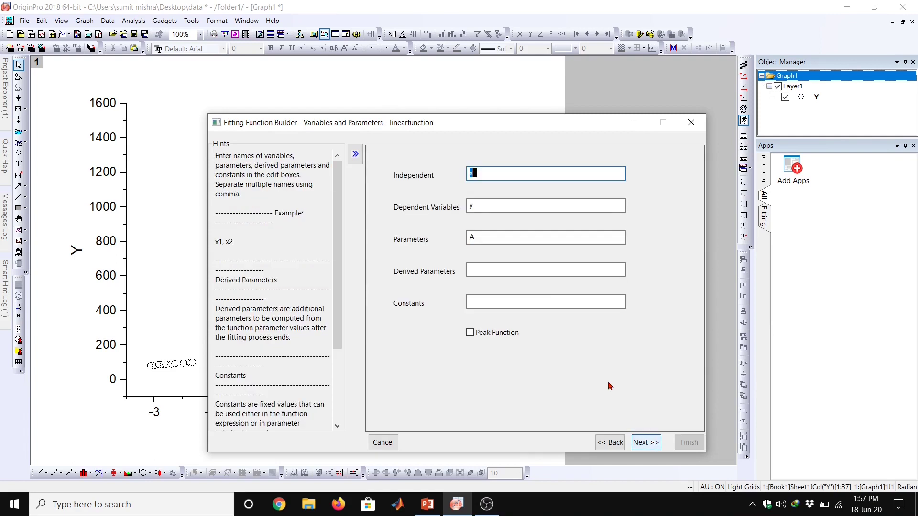
left_click(491, 174)
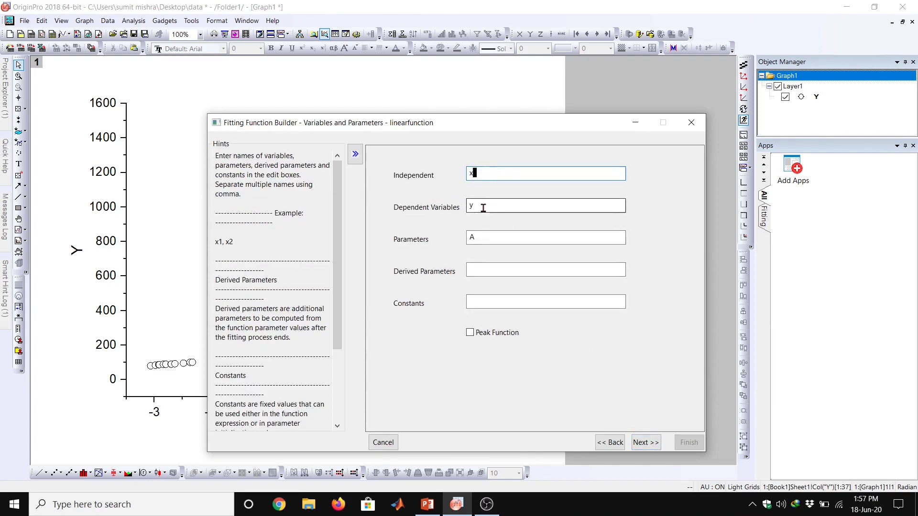
left_click(480, 238)
key("BackSpace")
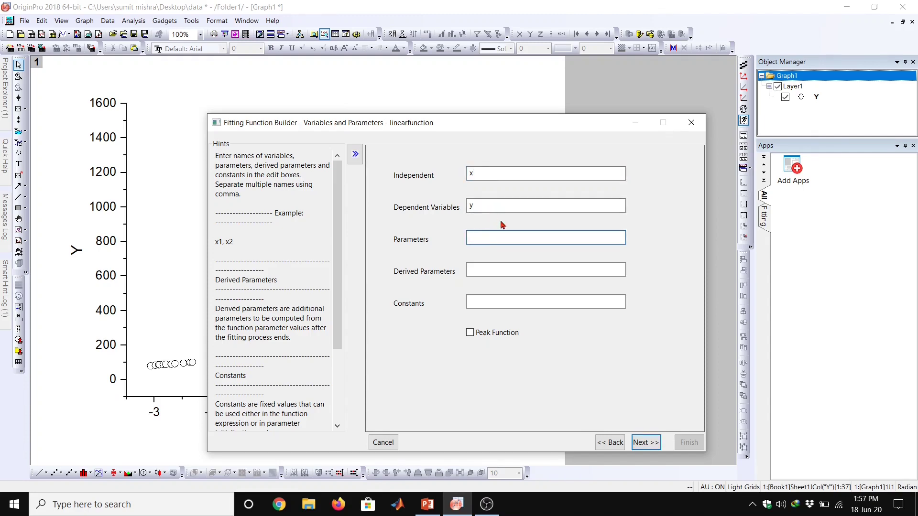
left_click(431, 499)
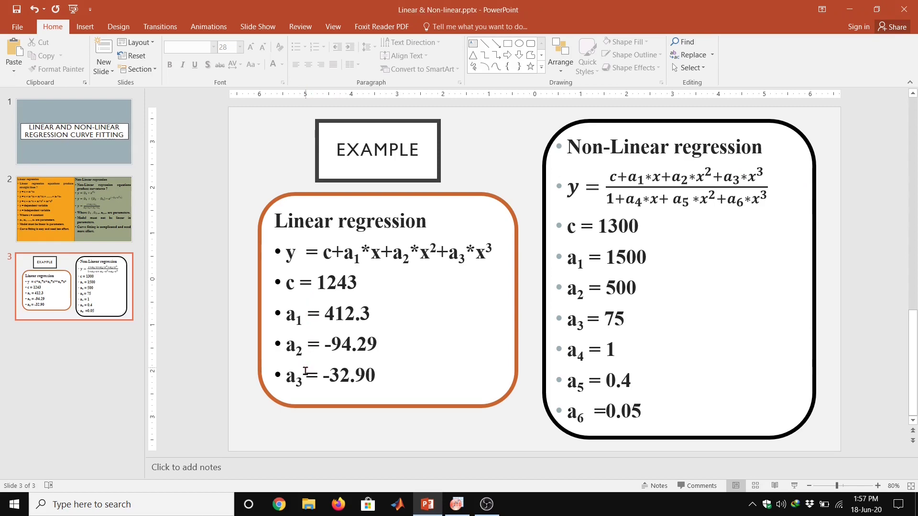
left_click(456, 503)
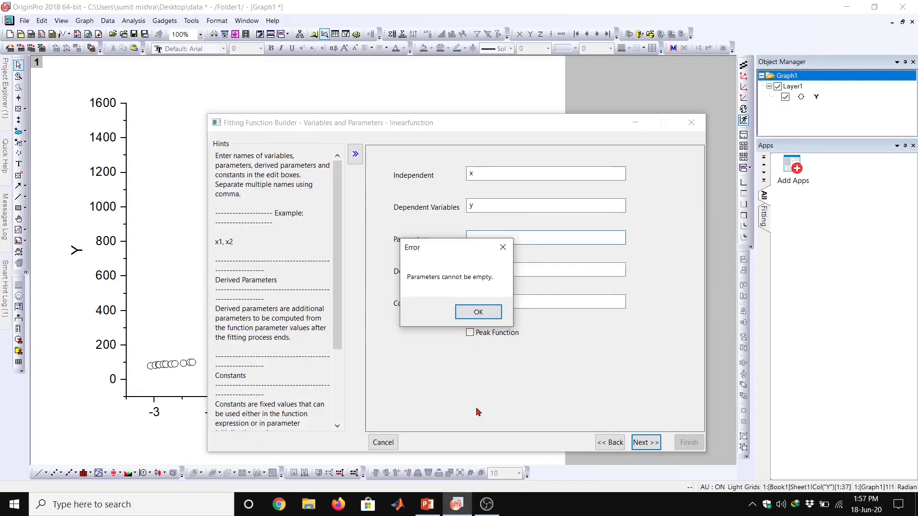
left_click(489, 314)
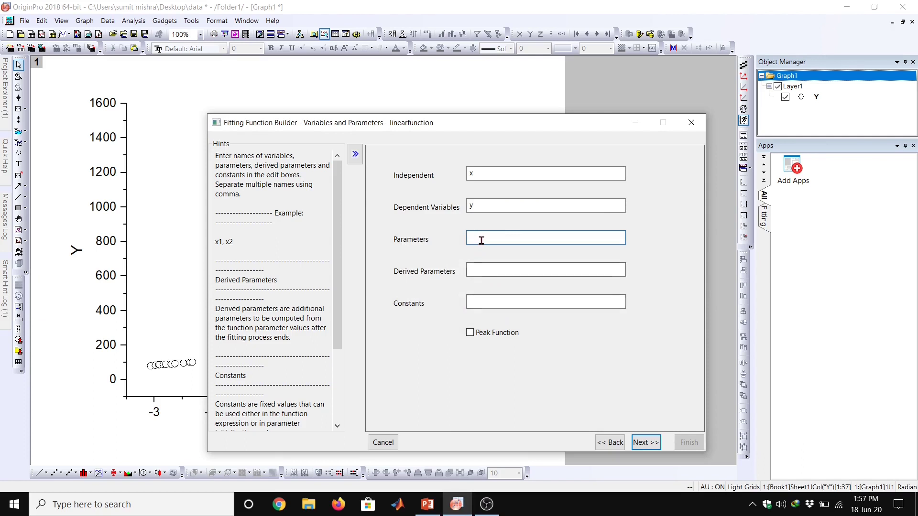
type("a1,a2,")
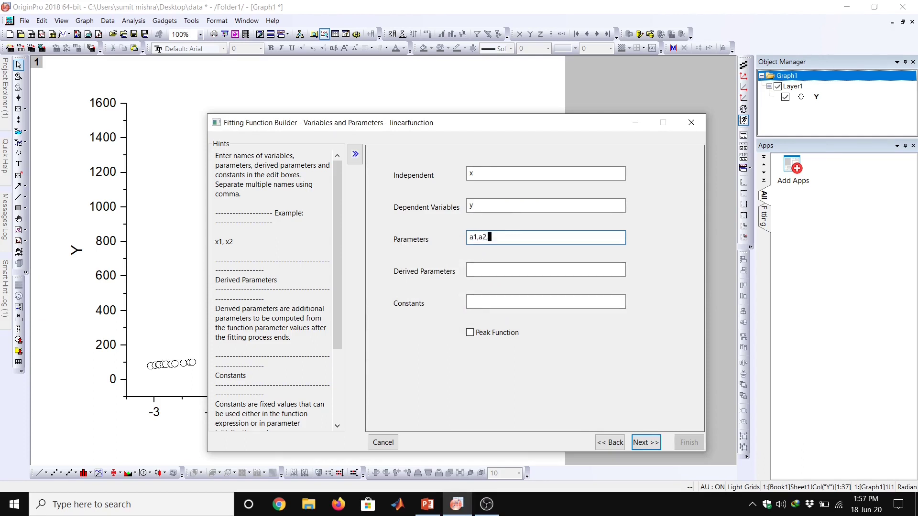
type("a3")
- Define c as the function's constant, checking the example equations
left_click(483, 303)
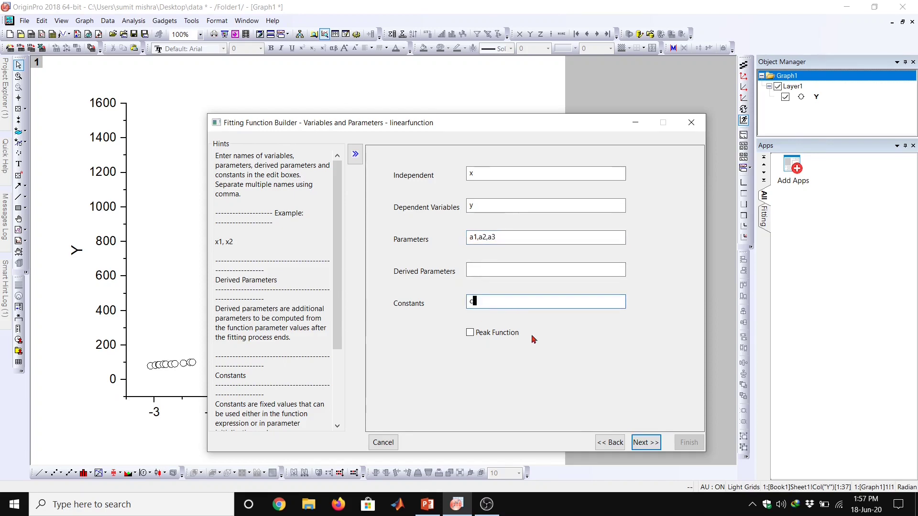
left_click(426, 504)
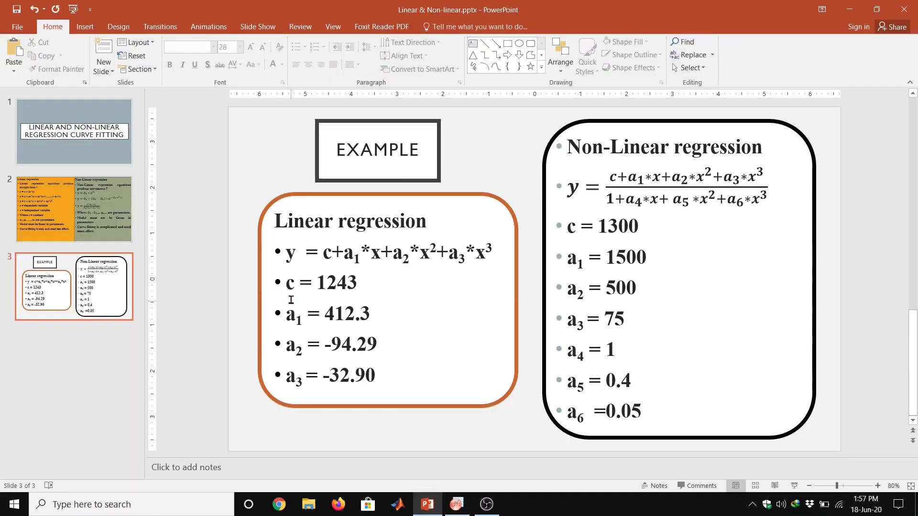
left_click(457, 504)
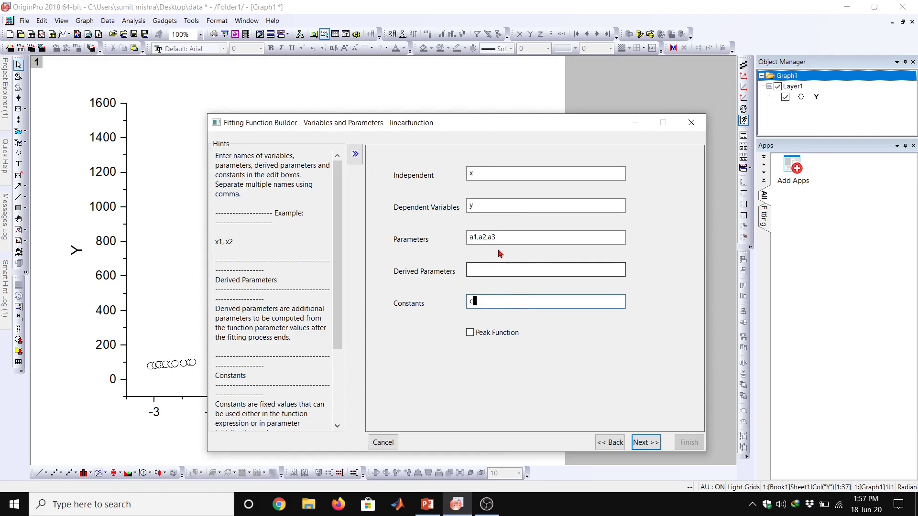
left_click(645, 443)
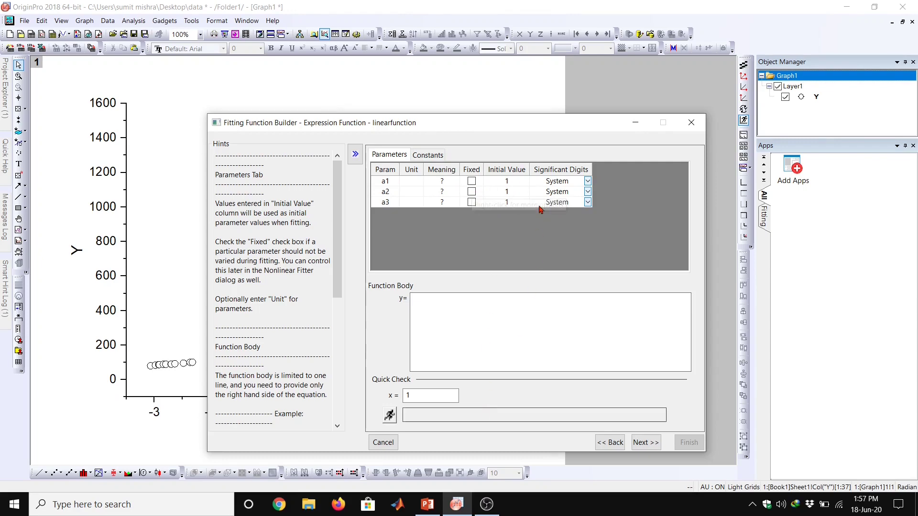
- Set initial values a1 = 412.3 and a2 = -94.29 using the slide's values
left_click(430, 506)
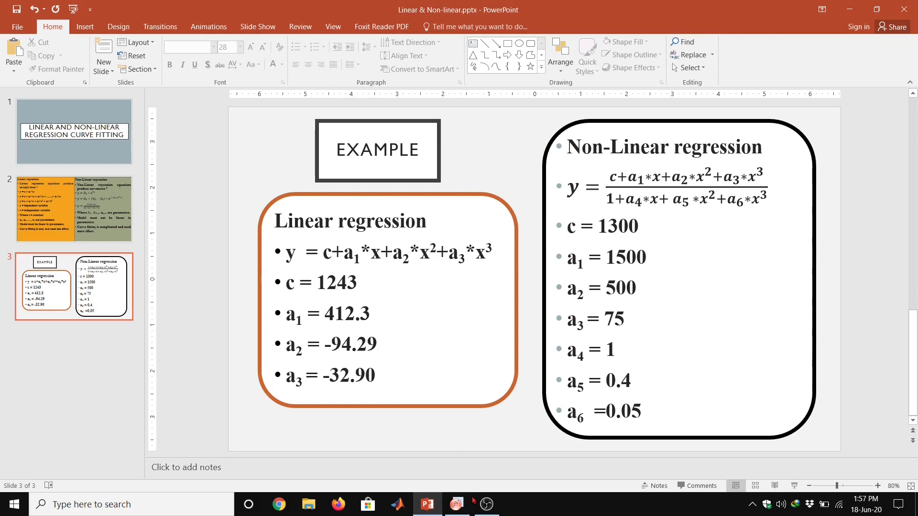
left_click(460, 509)
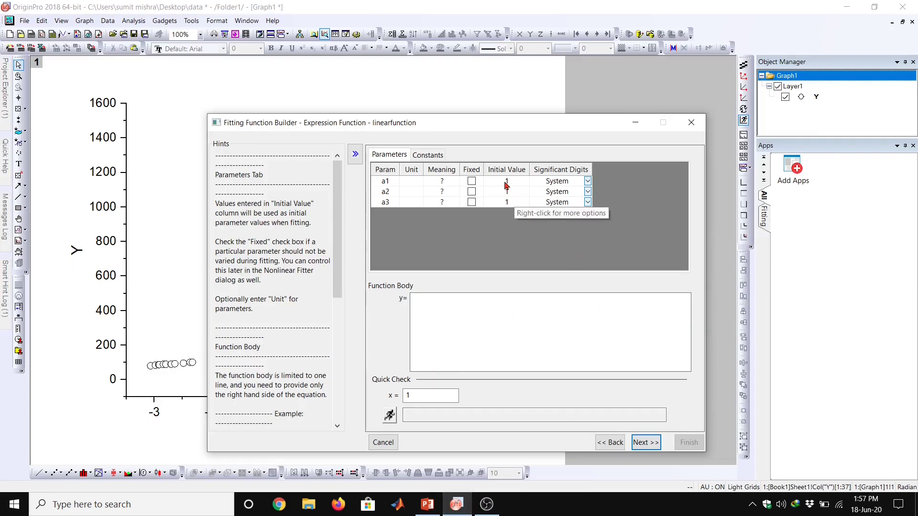
left_click(505, 182)
left_click(510, 185)
type("412.3")
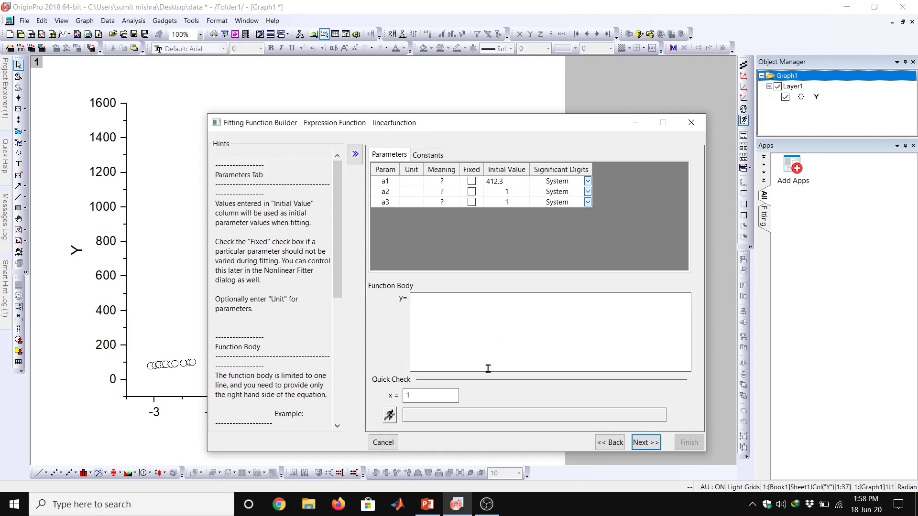
left_click(433, 508)
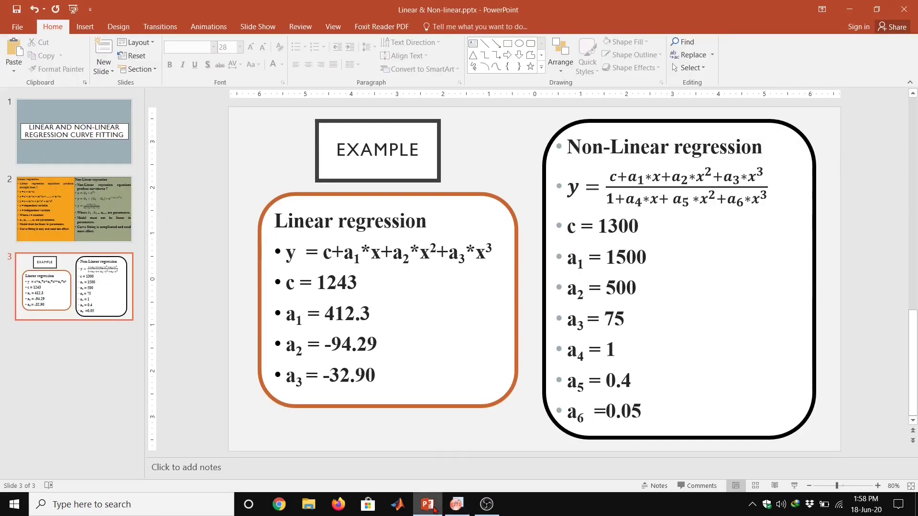
left_click(458, 503)
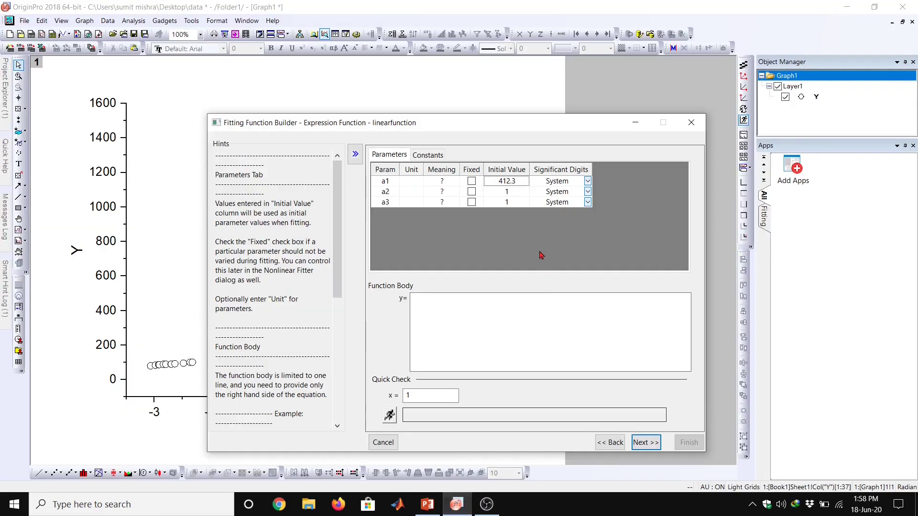
left_click(513, 194)
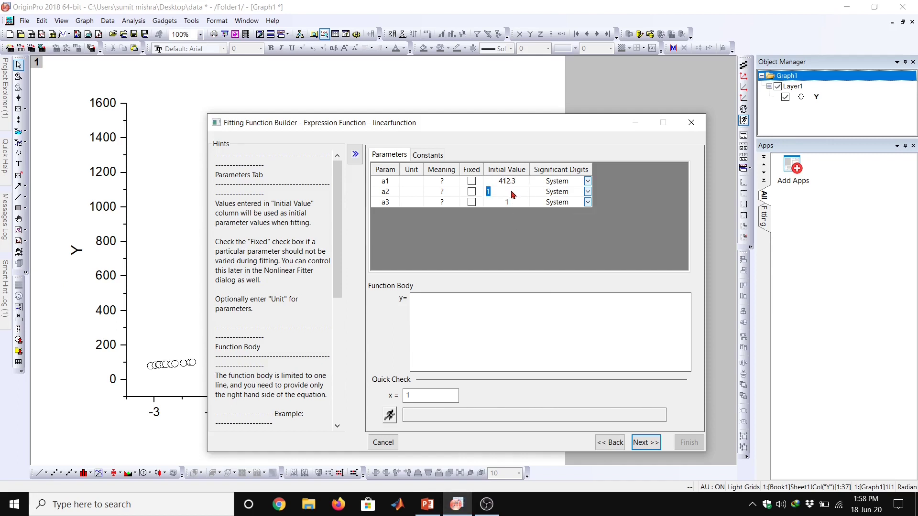
type("-94.29")
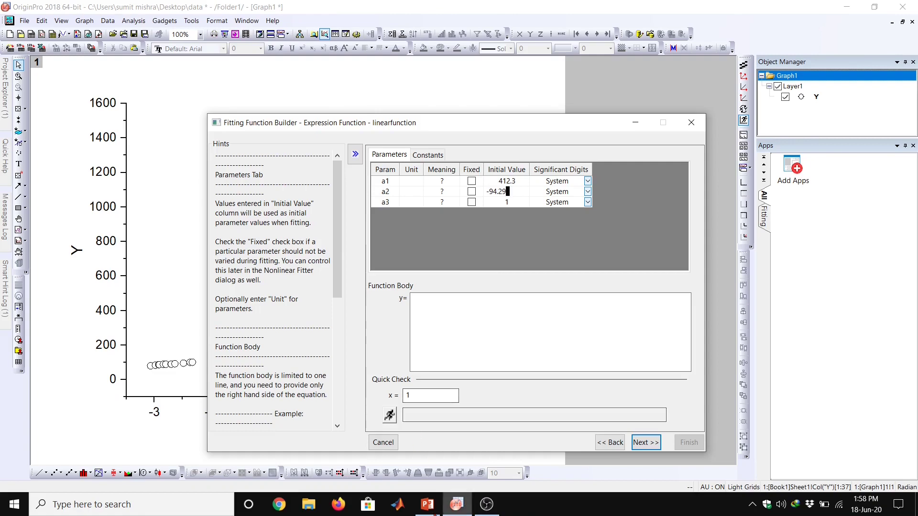
- Set the a3 initial value to -32.9
left_click(419, 510)
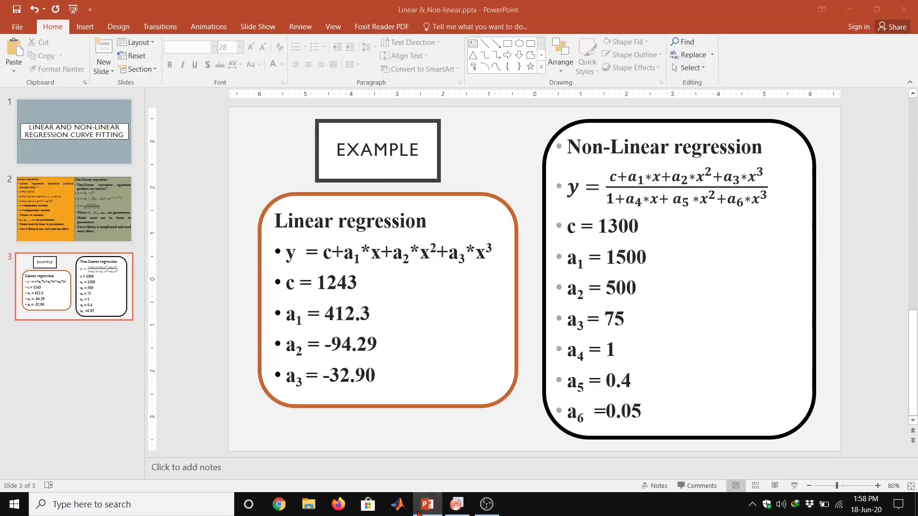
left_click(456, 503)
left_click(508, 202)
left_click(509, 203)
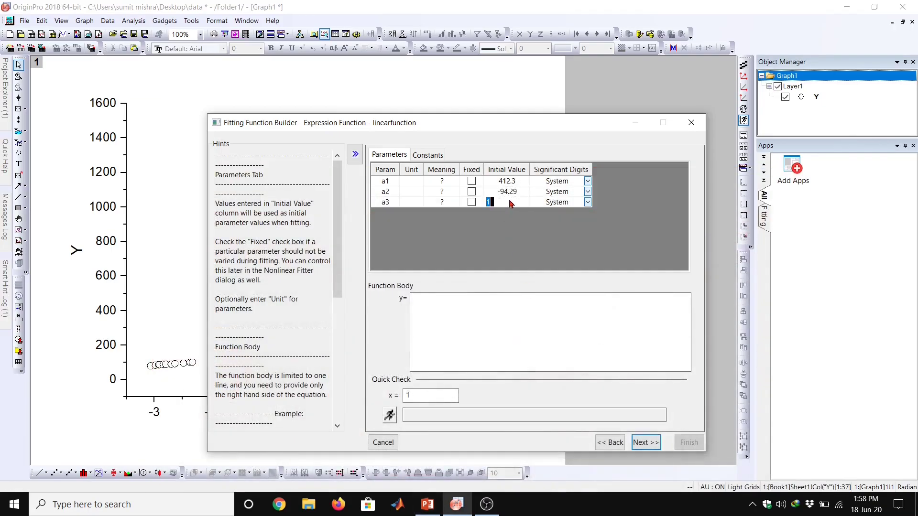
type("-32.9")
- Set constant c's value to 1243 in the Constants tab
left_click(433, 155)
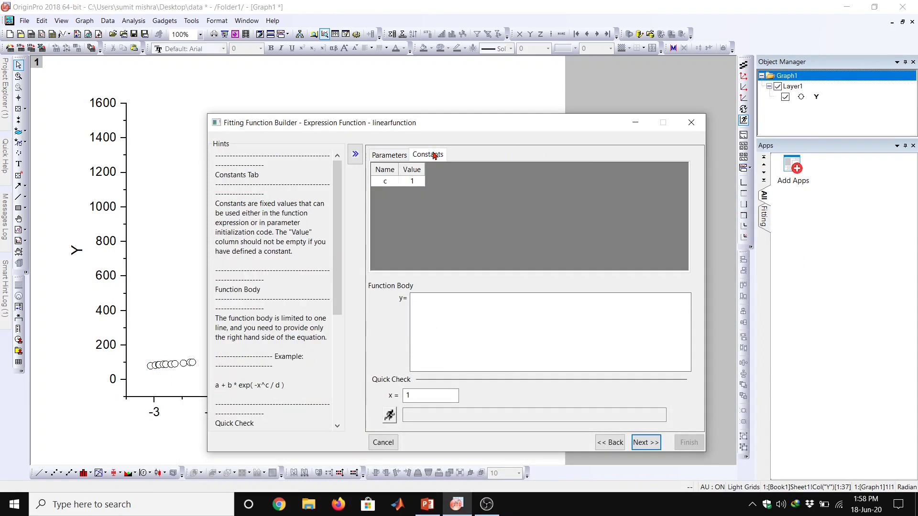
left_click(428, 504)
left_click(456, 504)
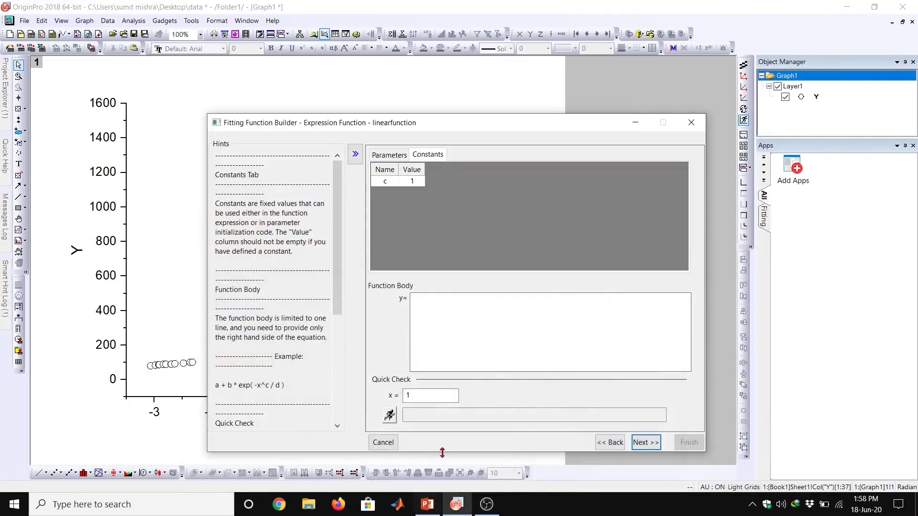
double_click(412, 182)
type("1243")
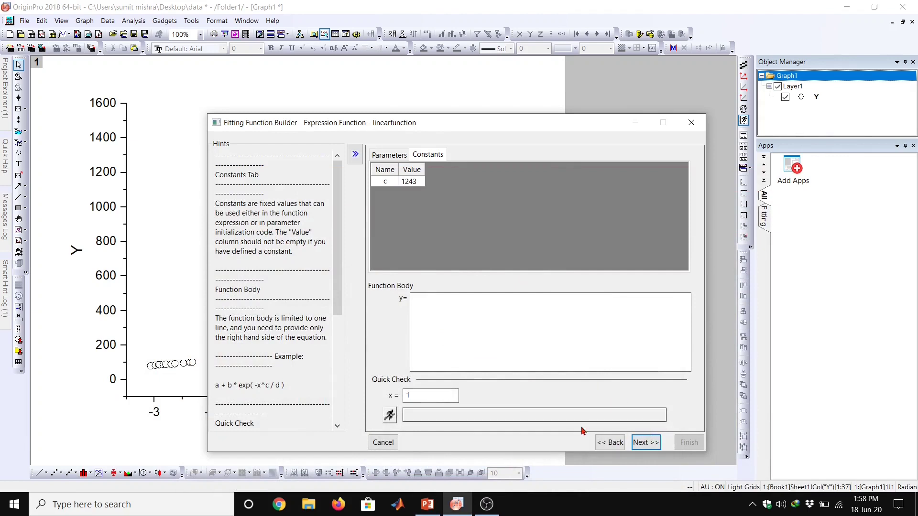
left_click(439, 243)
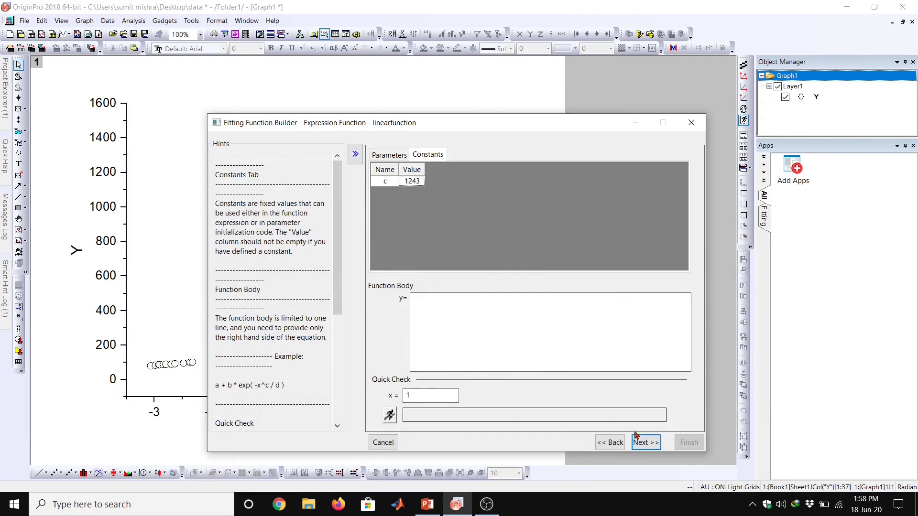
left_click(389, 416)
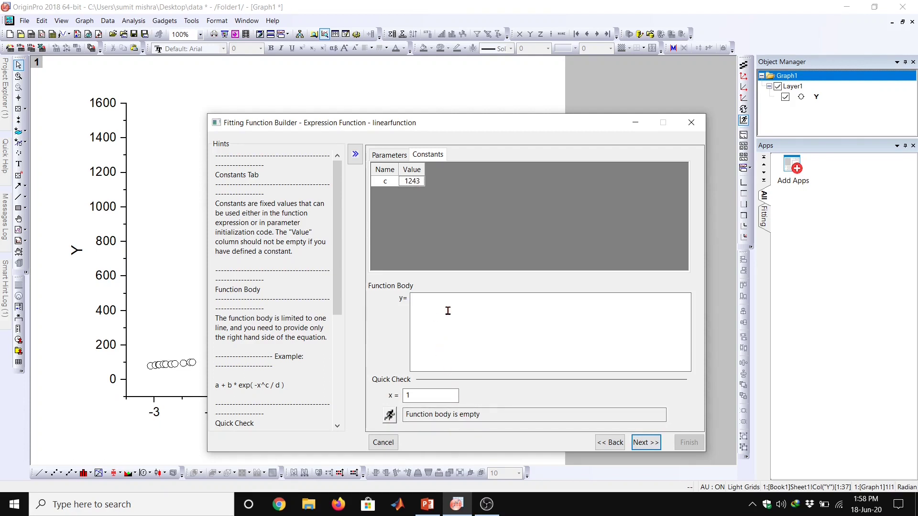
- Enter body c+a1*x+a2*x^2+a3*x^3, verify 1528.11 at x = 1, and finish
left_click(381, 155)
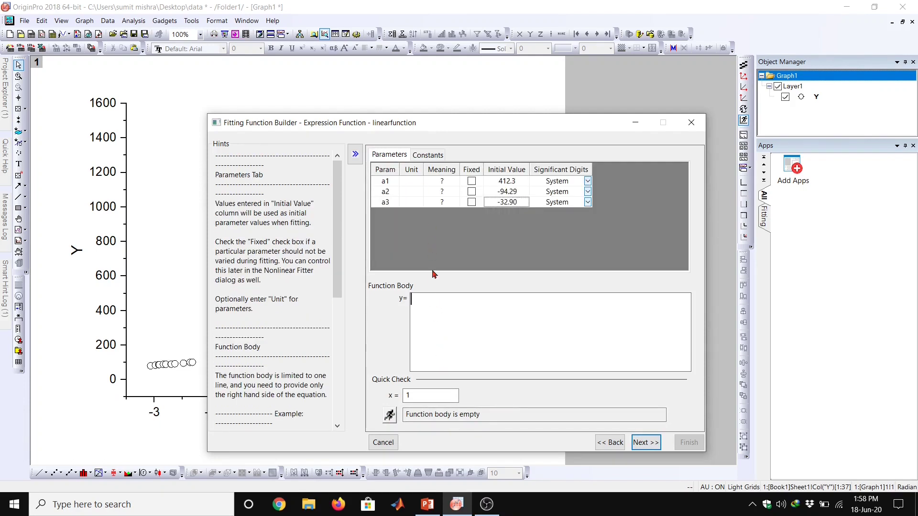
left_click(433, 304)
left_click(428, 504)
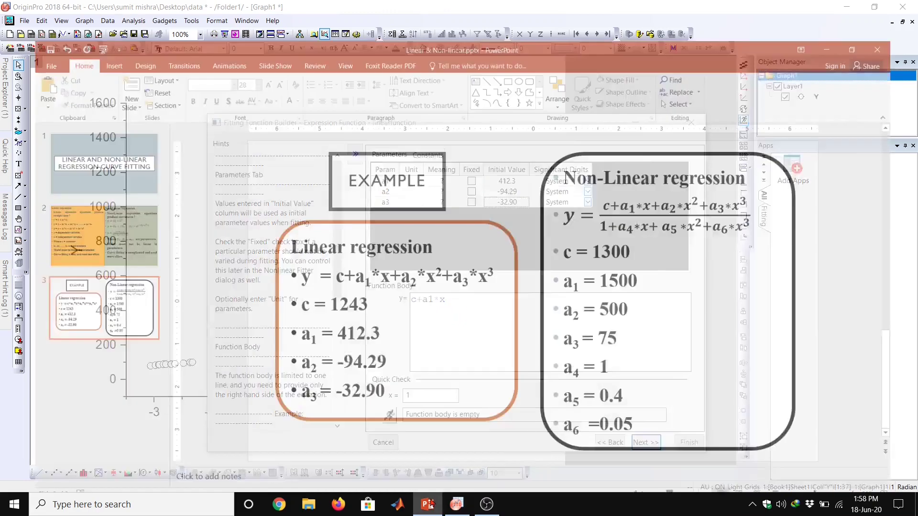
left_click(429, 504)
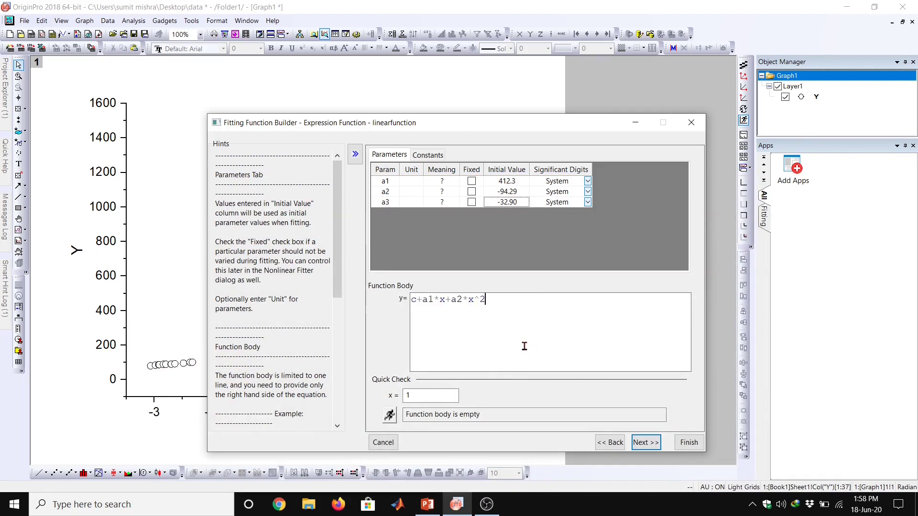
type("+a3*x^3")
left_click(429, 503)
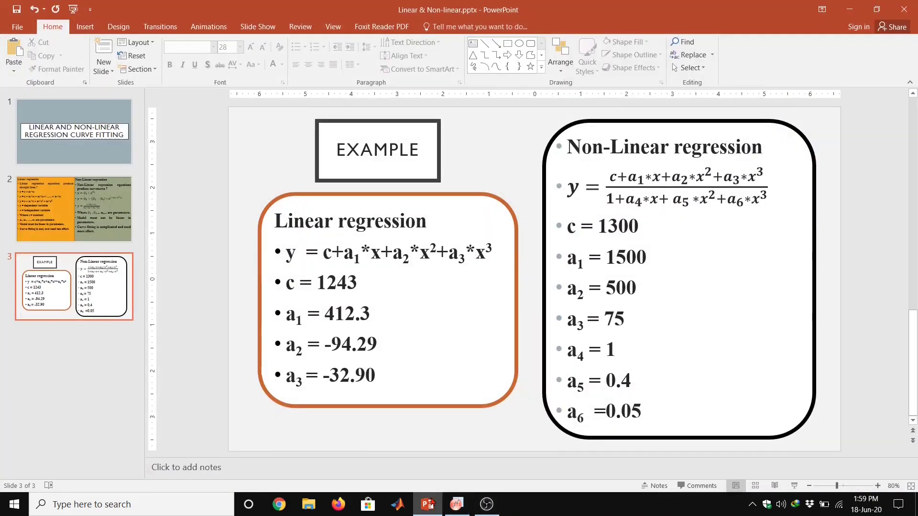
left_click(456, 504)
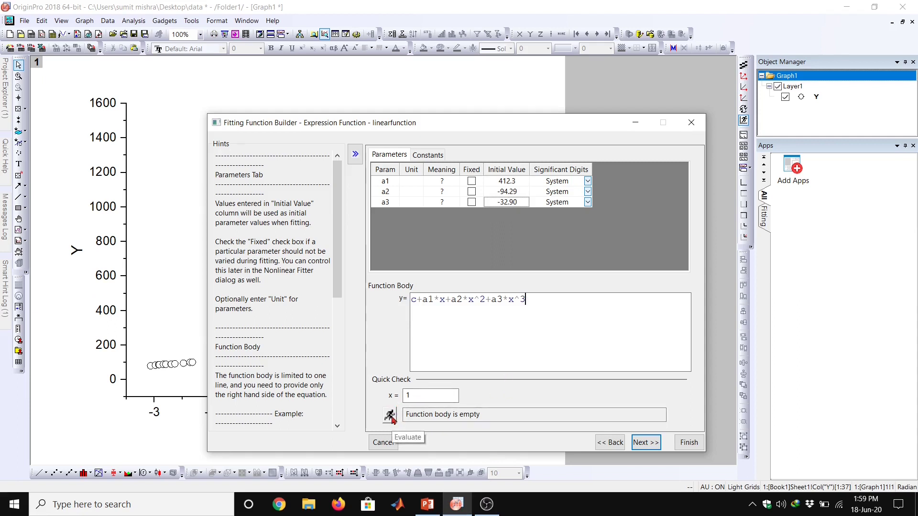
left_click(390, 416)
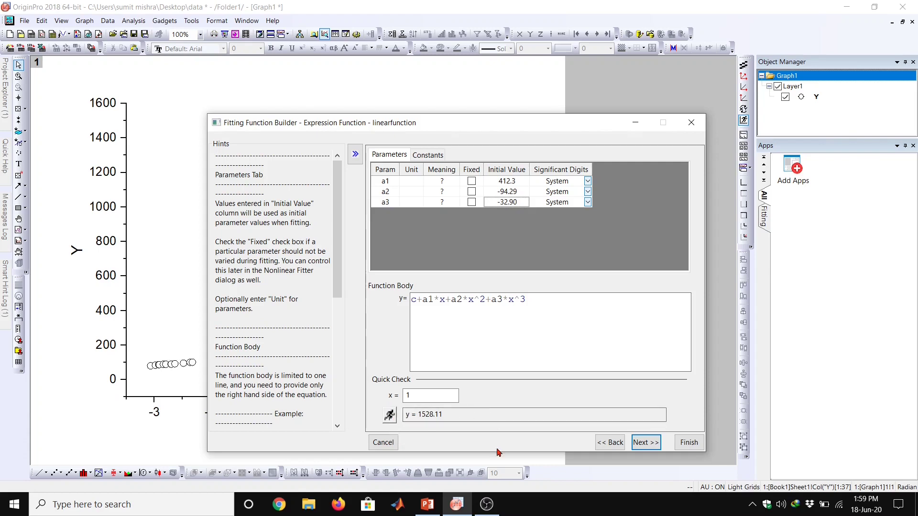
left_click(687, 443)
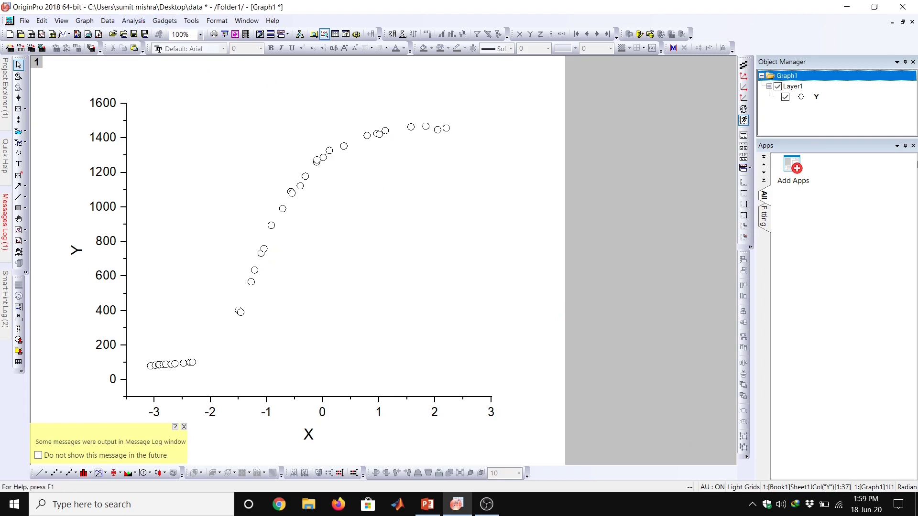
- Open the Nonlinear Curve Fit dialog and load the User Defined linearfunction
left_click(134, 21)
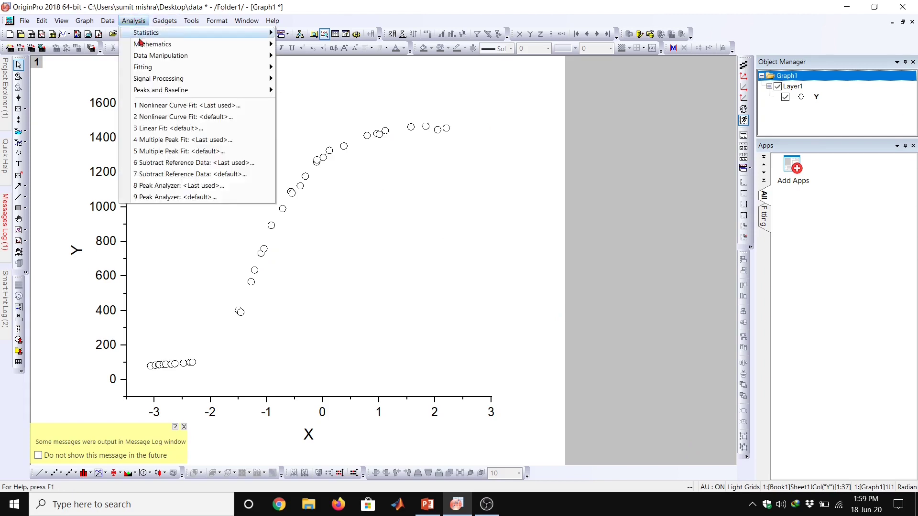
mouse_move(150, 71)
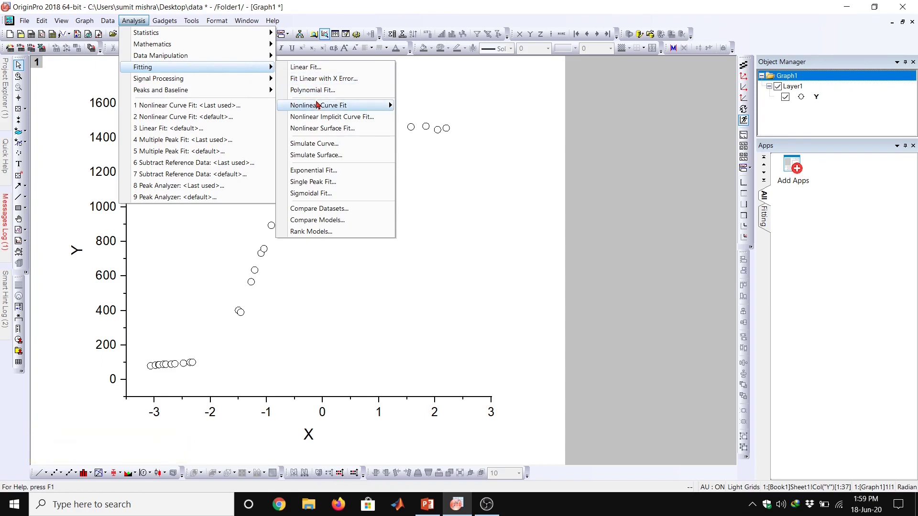
mouse_move(322, 110)
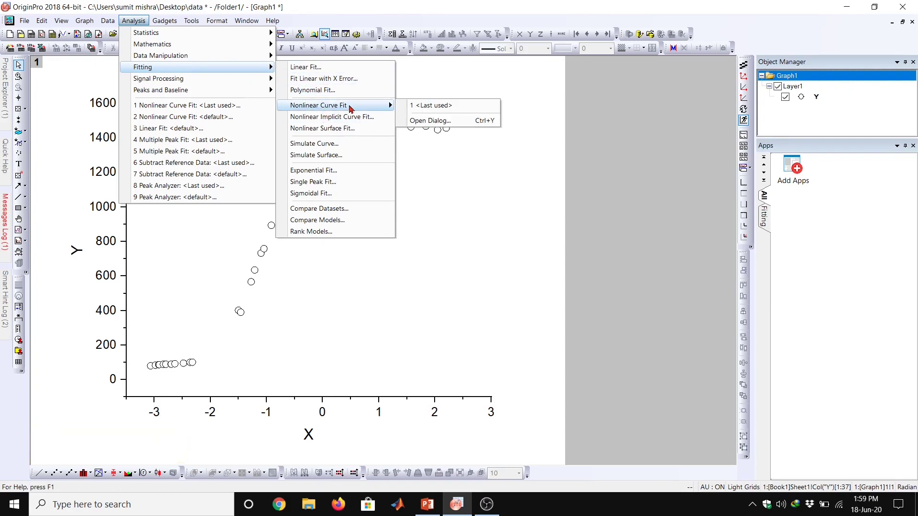
left_click(422, 122)
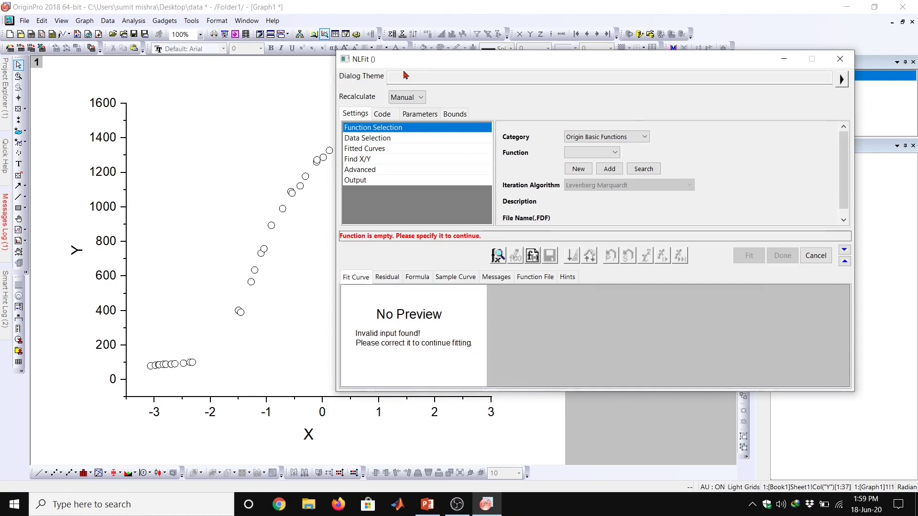
left_click_drag(410, 64, 261, 44)
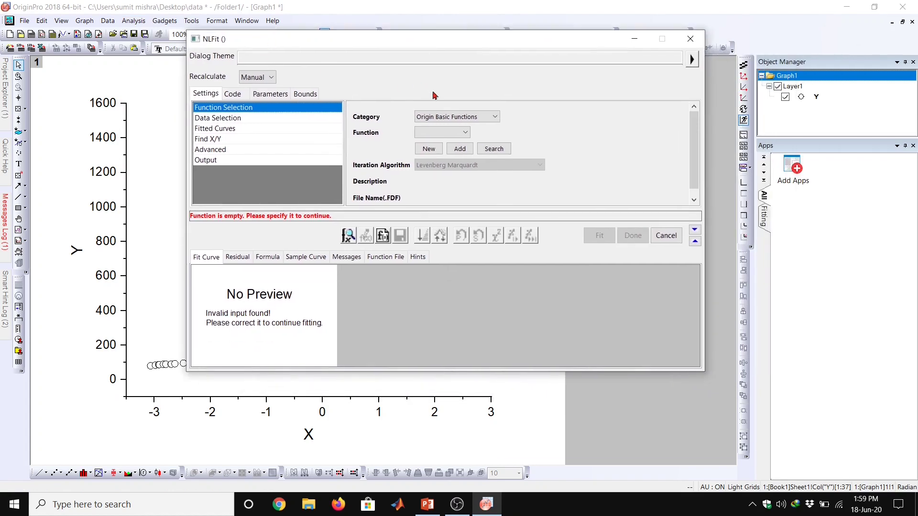
left_click(457, 117)
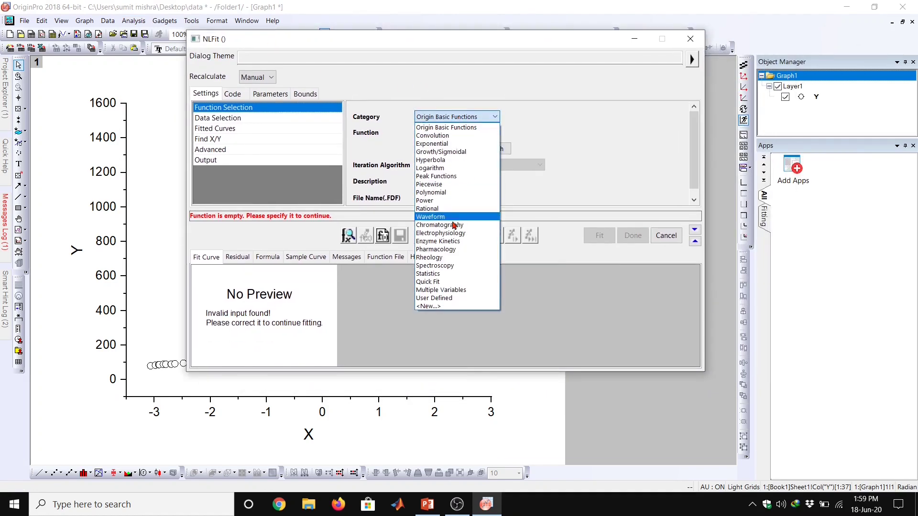
left_click(443, 298)
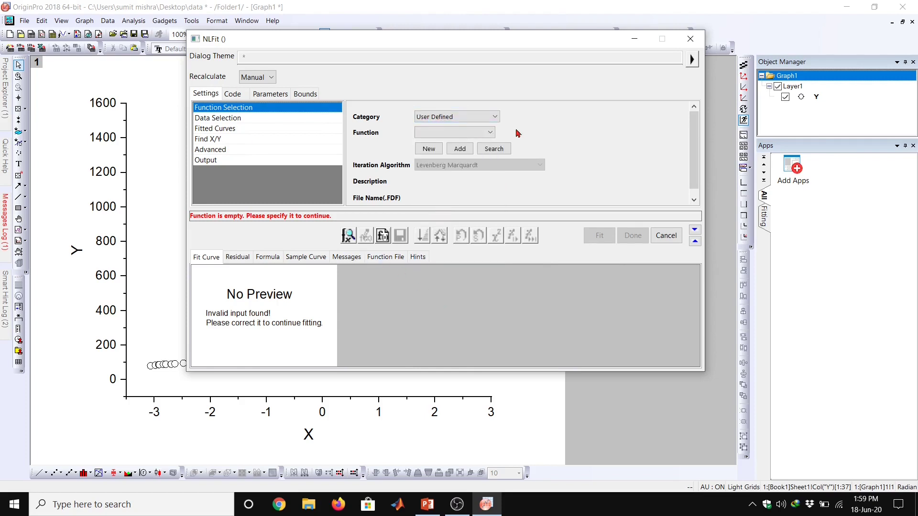
left_click(488, 132)
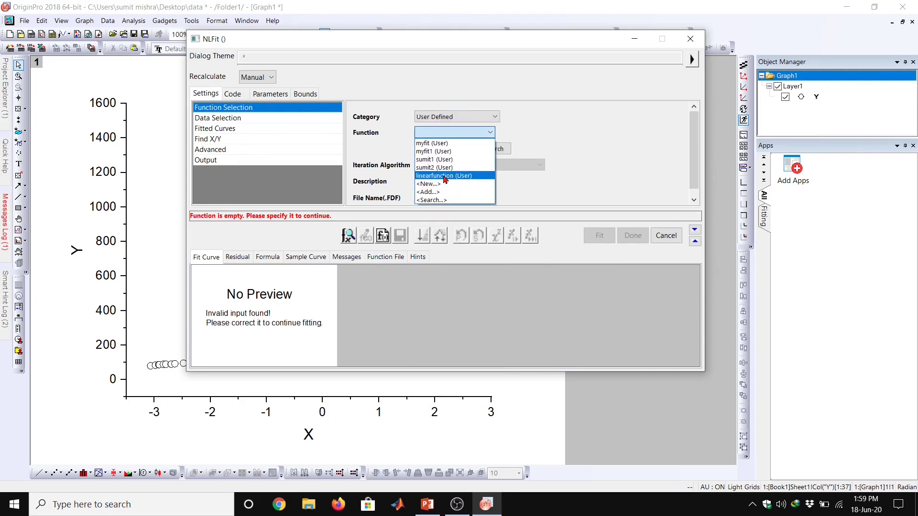
left_click(446, 175)
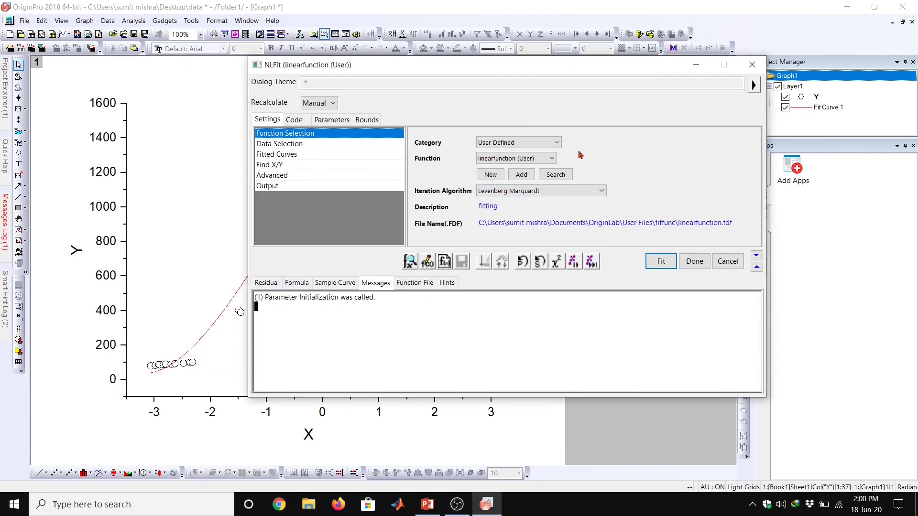
- Run the fit to convergence (R-Square 0.98487) and close the dialog with Done
left_click_drag(529, 70, 745, 91)
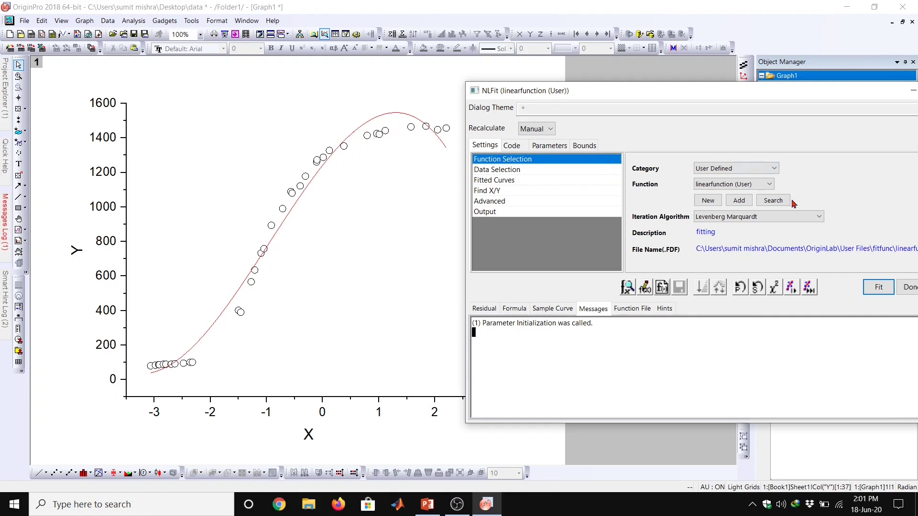
left_click(811, 288)
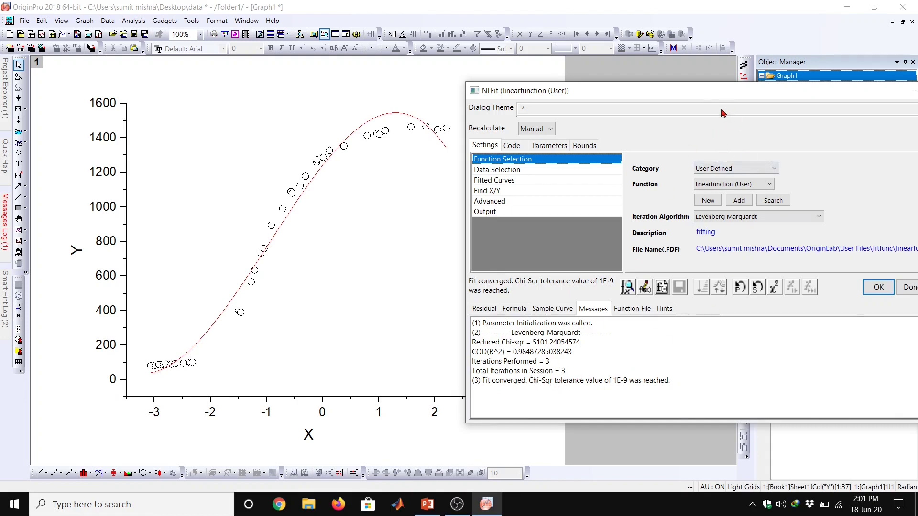
left_click_drag(702, 98, 658, 73)
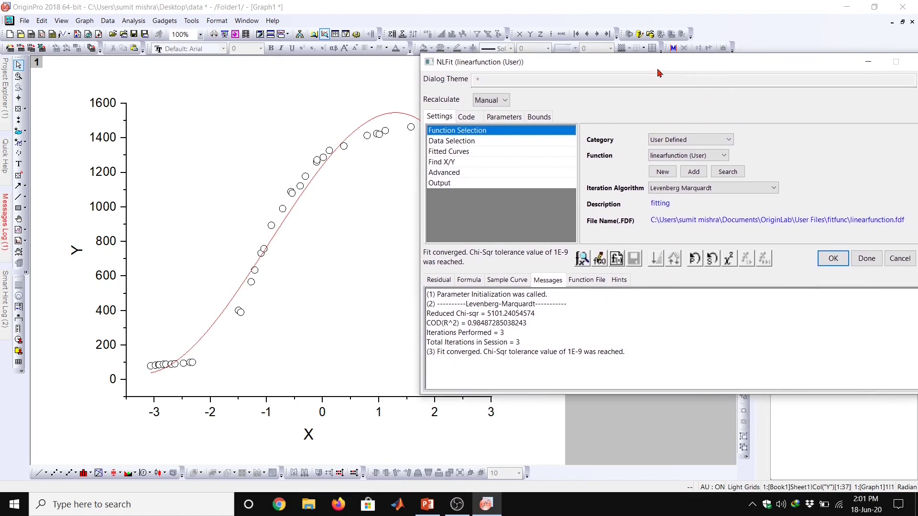
left_click(866, 258)
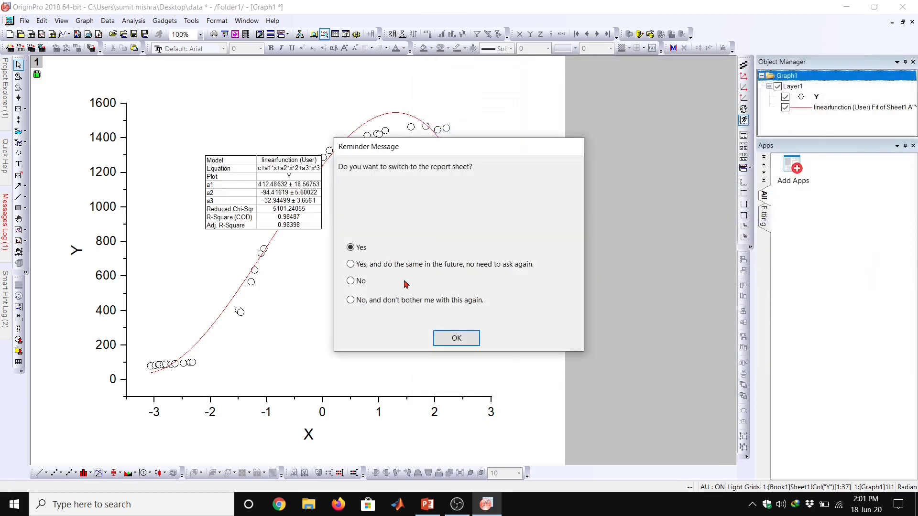
- Switch to the fit report and open its Fitted Curves Plot as a graph
left_click(464, 340)
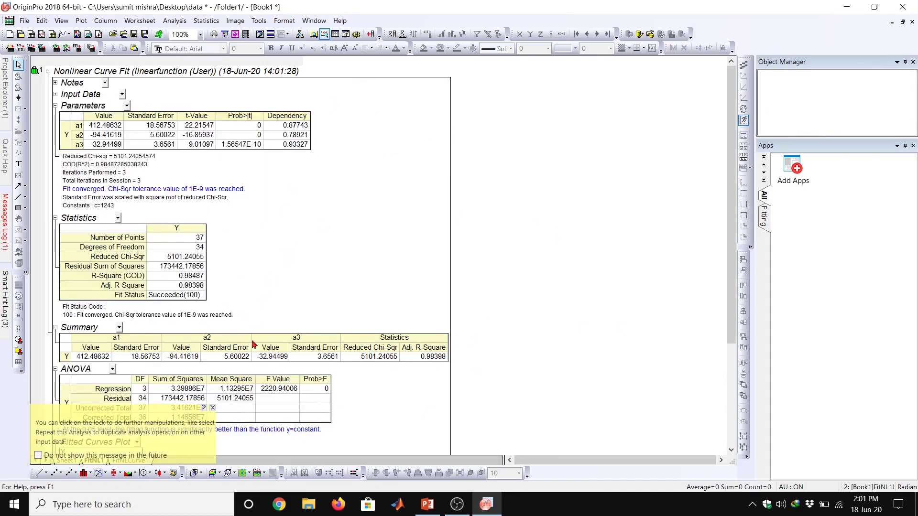
left_click(213, 408)
scroll(191, 315, "down", 4)
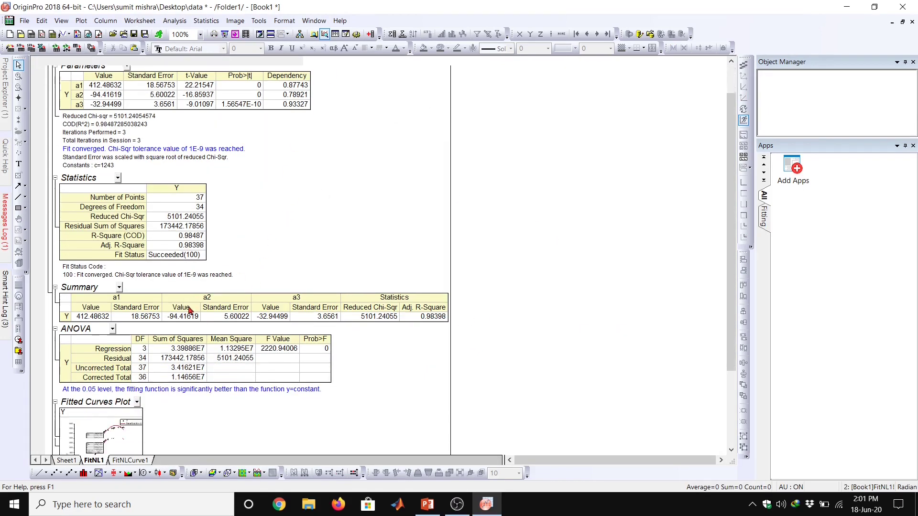
scroll(190, 311, "down", 2)
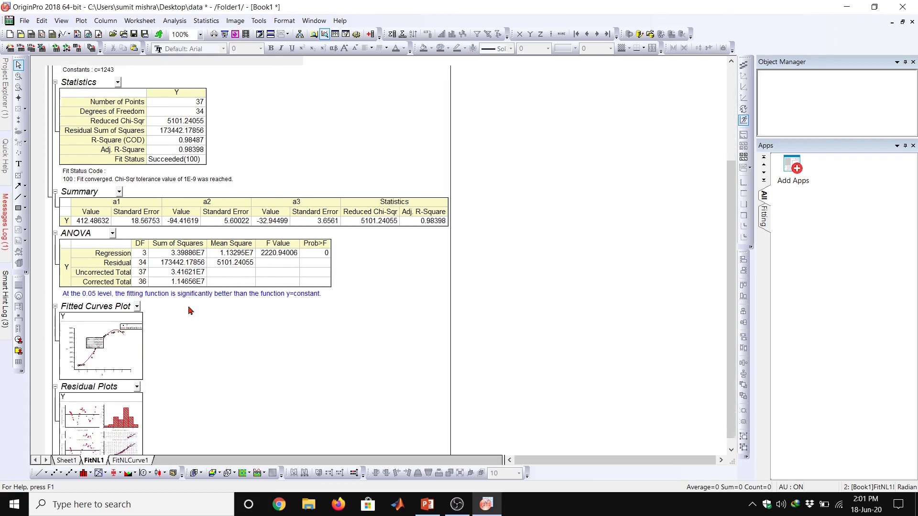
left_click(112, 336)
double_click(112, 336)
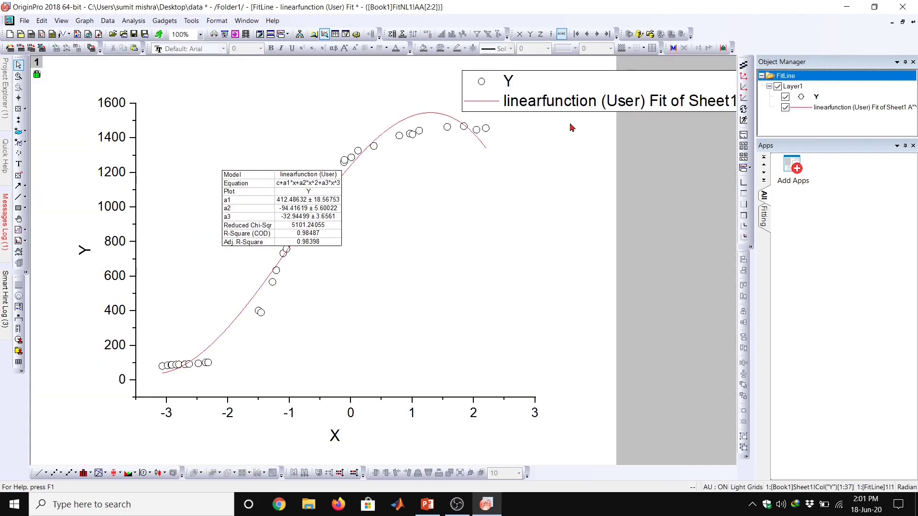
- Enlarge the parameter table, delete the legend, and place the table at centre-right
left_click_drag(265, 173, 182, 81)
left_click_drag(259, 156, 319, 178)
left_click(554, 82)
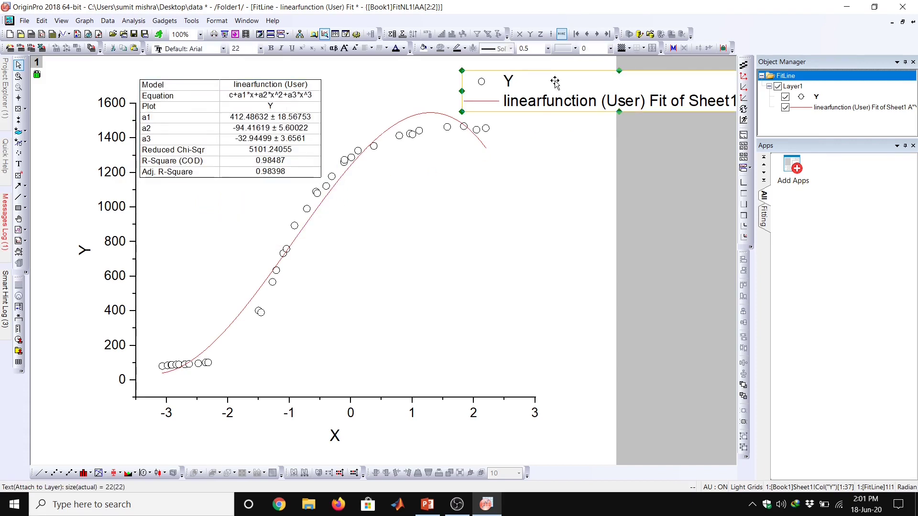
key("Delete")
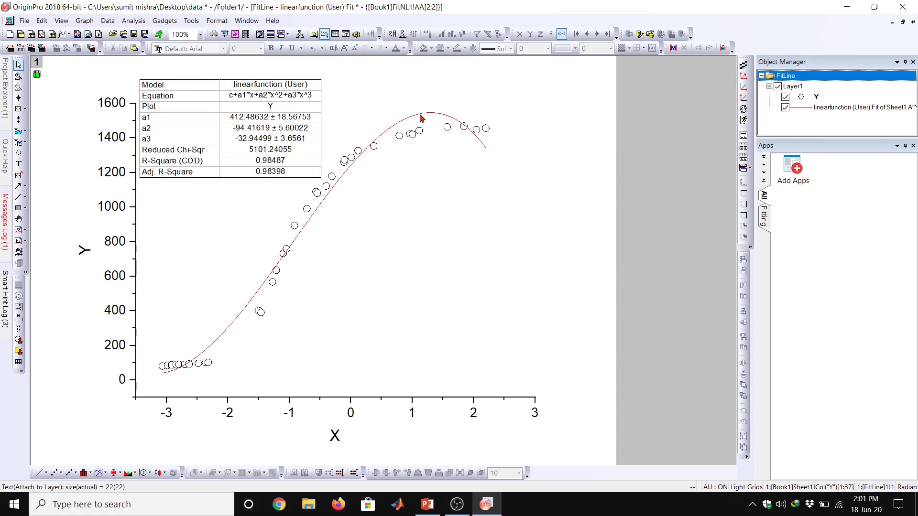
left_click_drag(190, 93, 402, 211)
left_click(222, 373)
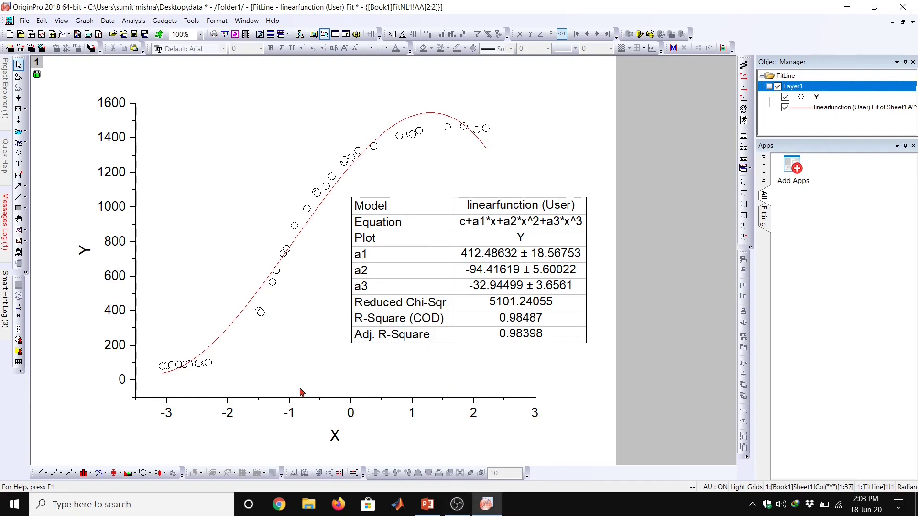
- Maximize the Book1 report and open the Residual Plots as their own graph
left_click(902, 22)
left_click_drag(213, 108, 504, 173)
left_click(247, 80)
left_click(248, 80)
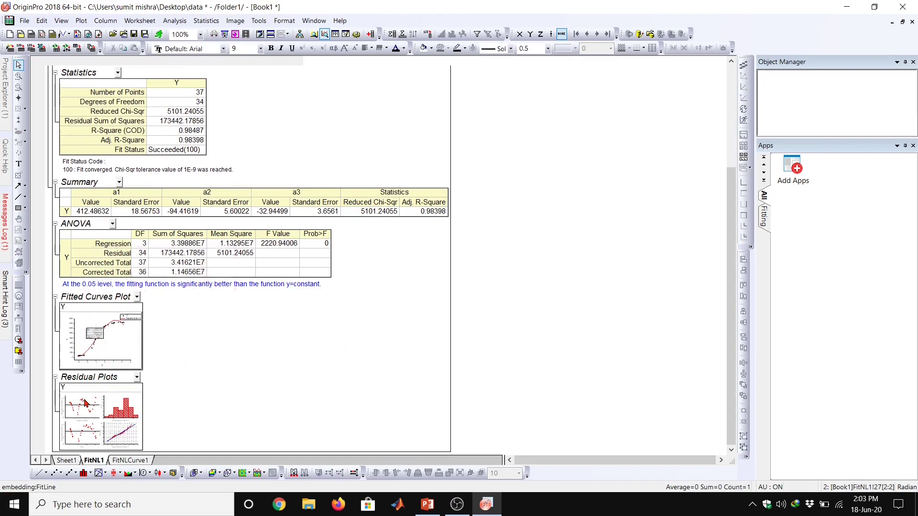
double_click(82, 404)
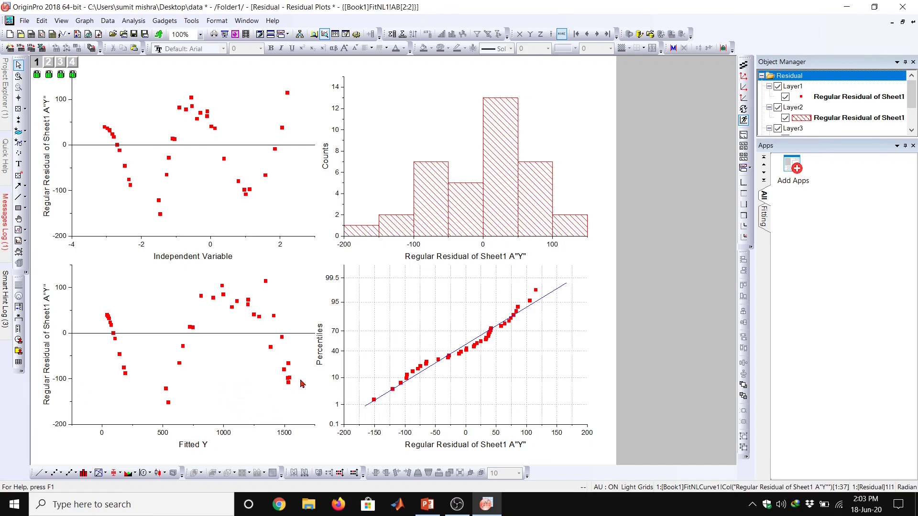
- Minimize the Residual, Book1, FitLine and Graph1 windows
left_click(892, 23)
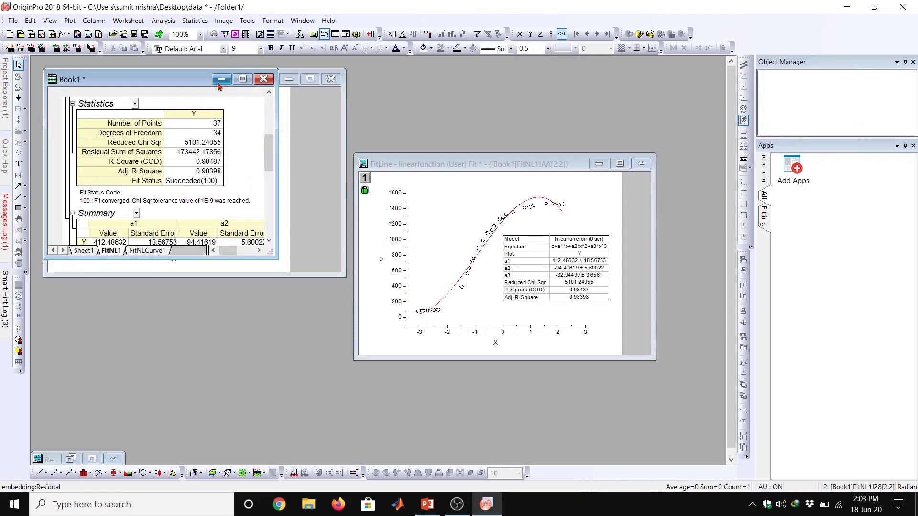
left_click(219, 82)
left_click(599, 164)
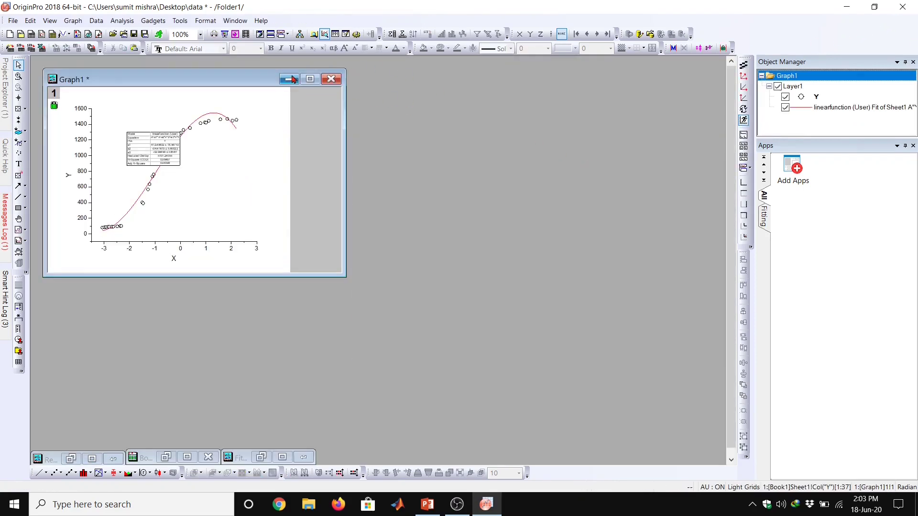
left_click(289, 80)
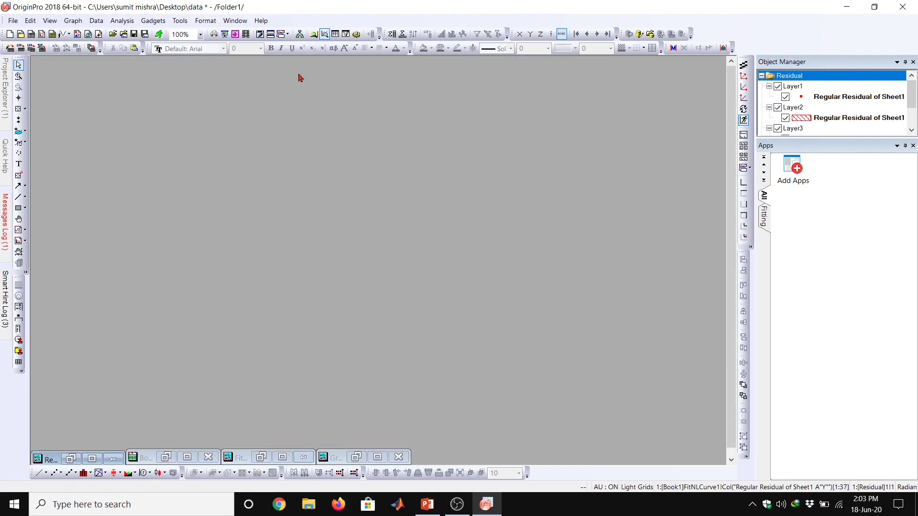
- Start a new user-defined fitting function in the Fitting Function Builder named nonlinearfunction
left_click(184, 23)
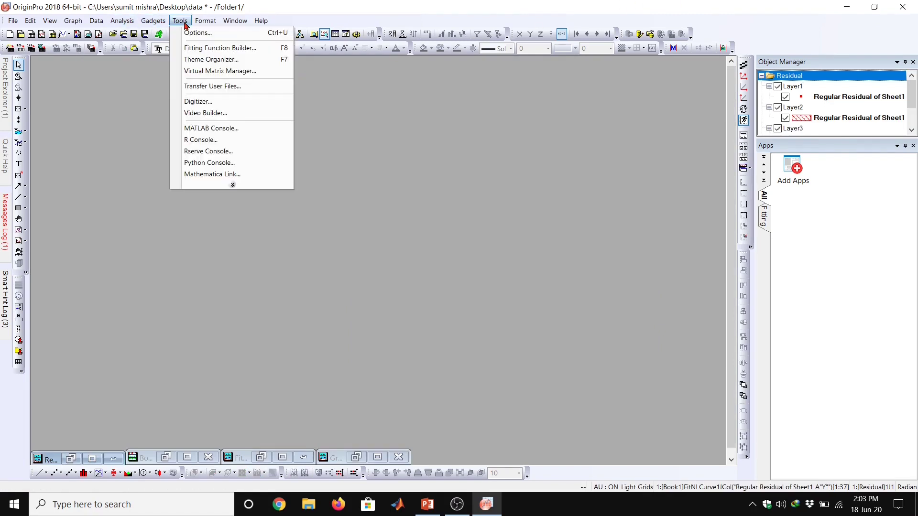
left_click(211, 49)
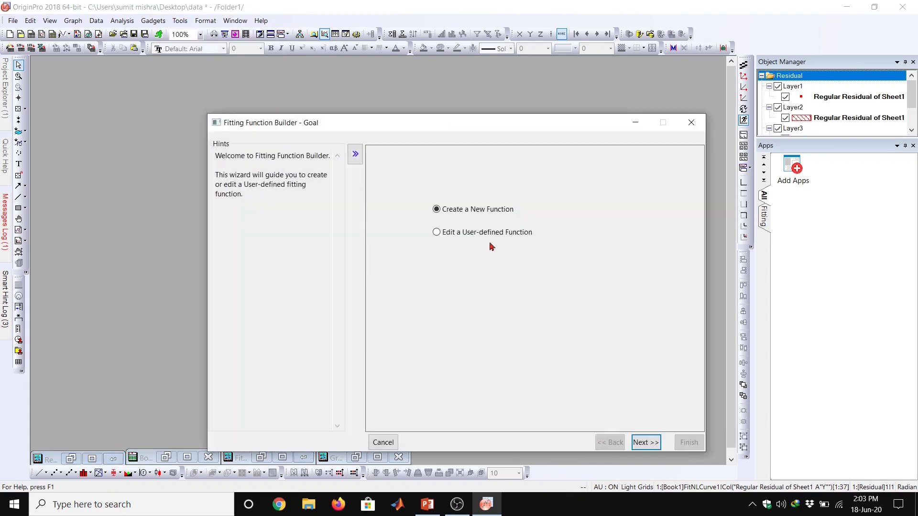
left_click(645, 442)
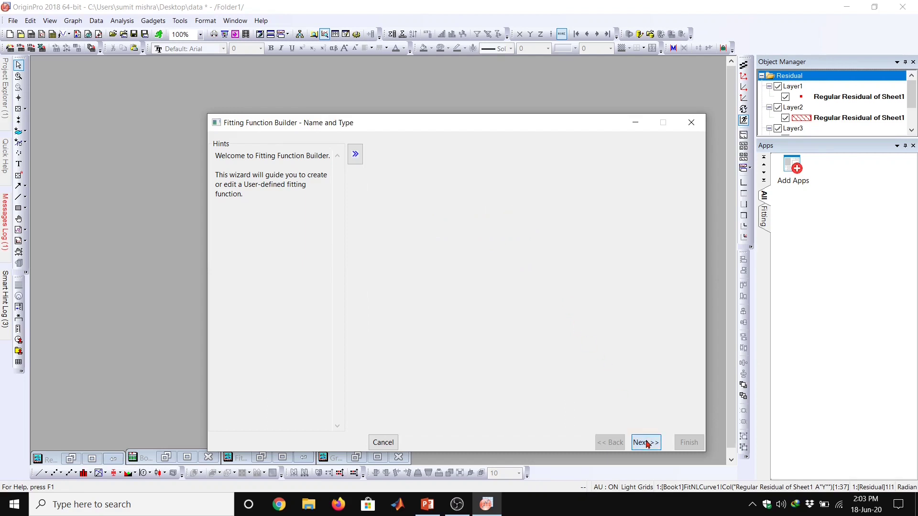
double_click(532, 183)
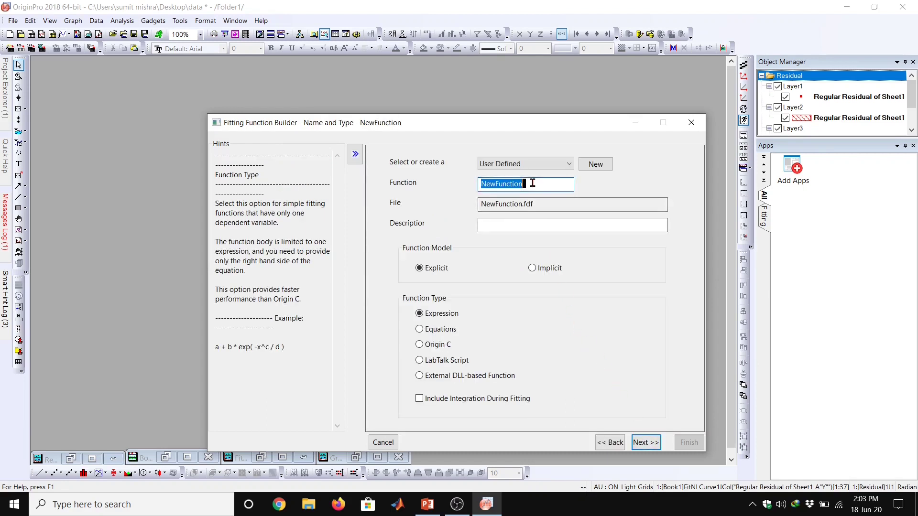
type("no")
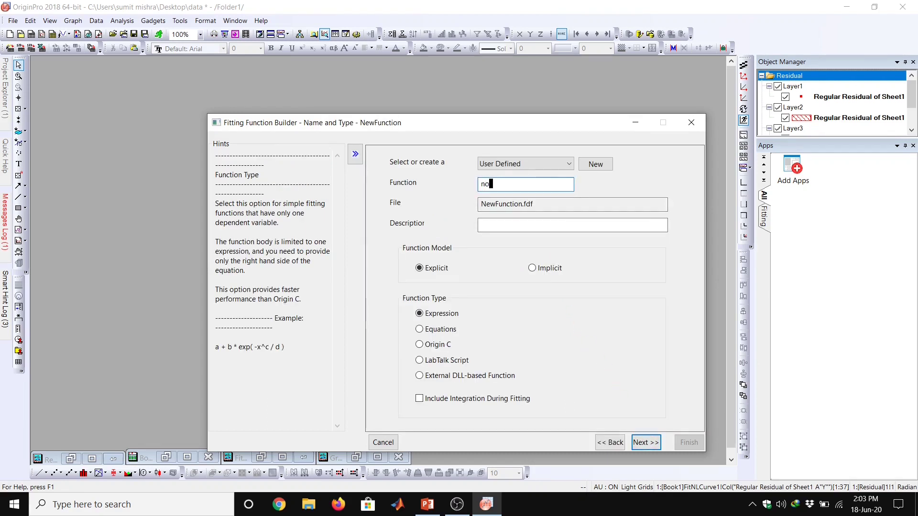
type("nlinearfunction")
left_click(541, 229)
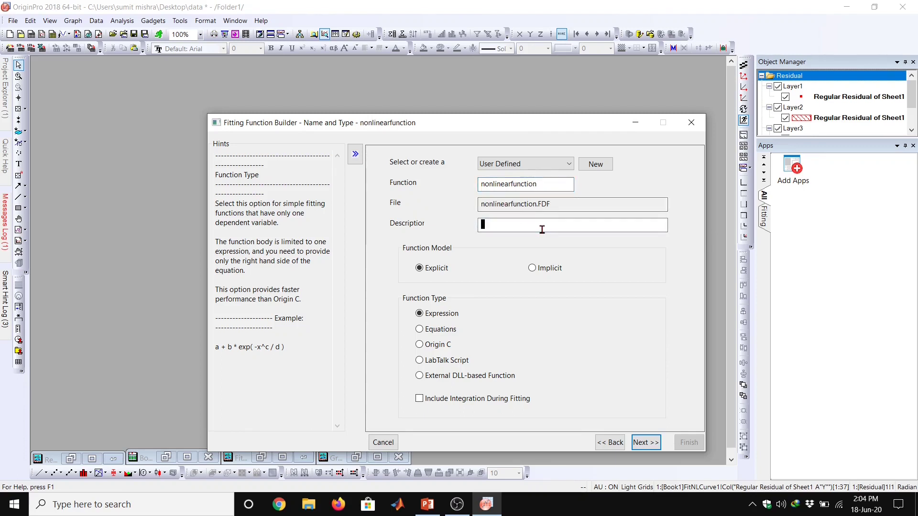
left_click(645, 443)
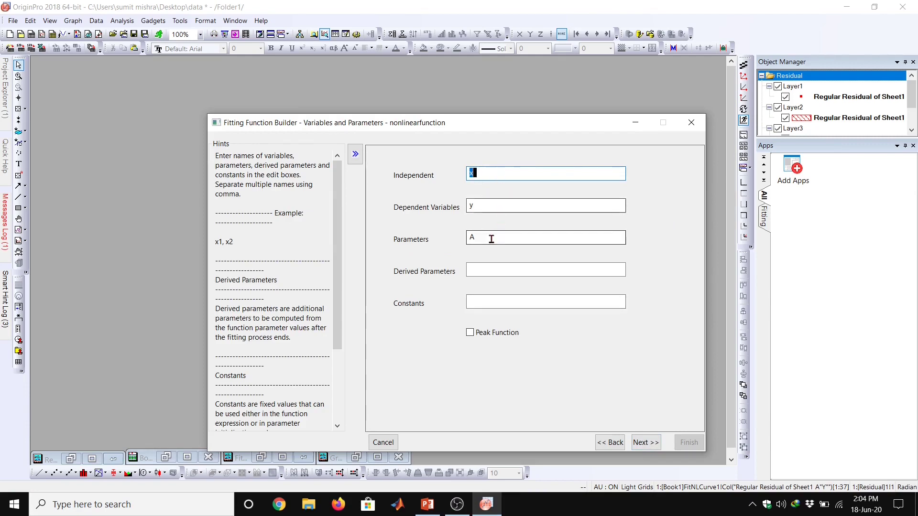
- Enter parameters a1,a2,a3,a4,a5,a6 and constant c, checking the slide's example equation
left_click(427, 505)
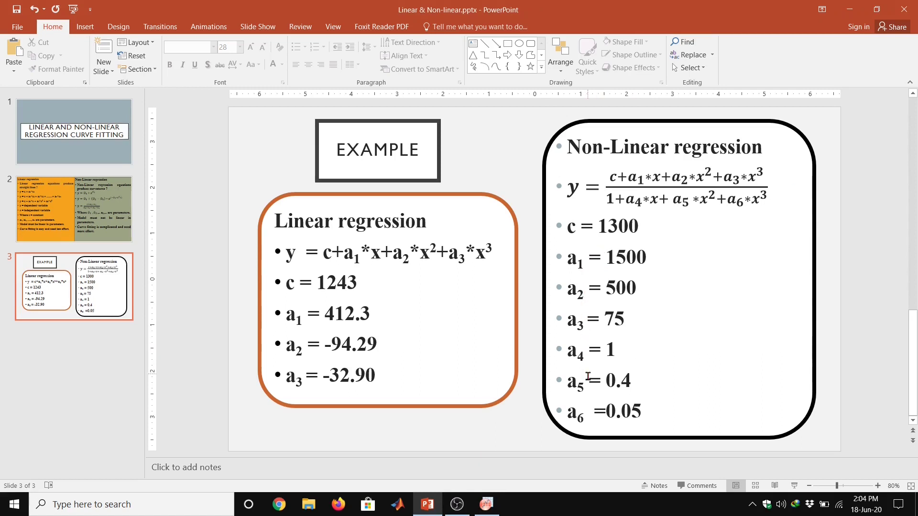
left_click(487, 507)
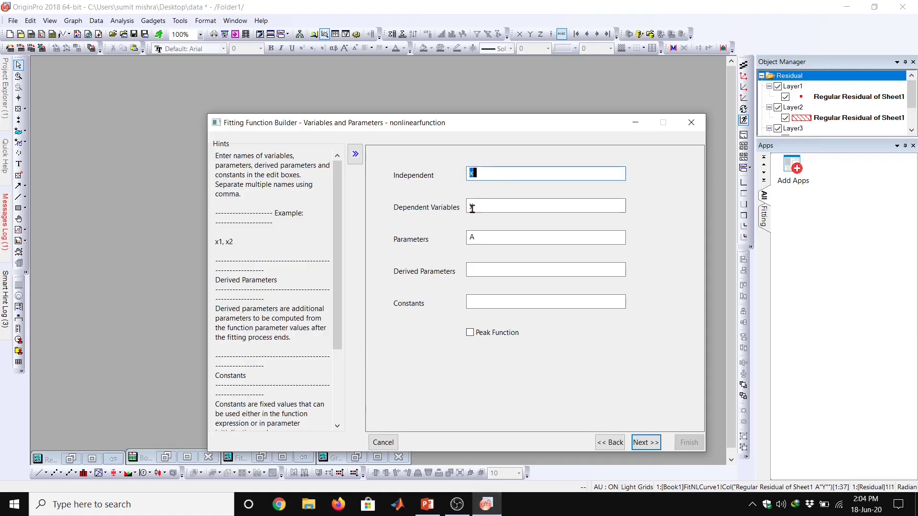
left_click(483, 236)
type("A")
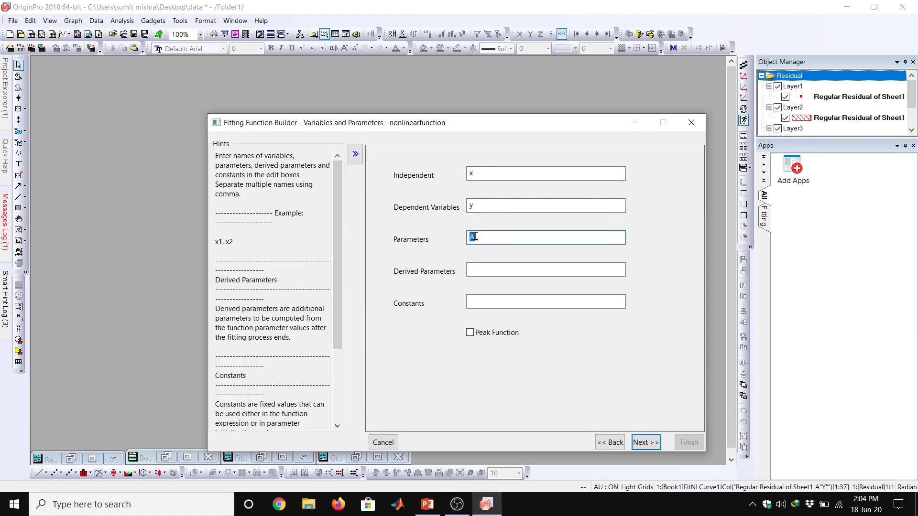
type("a1,a2,a3")
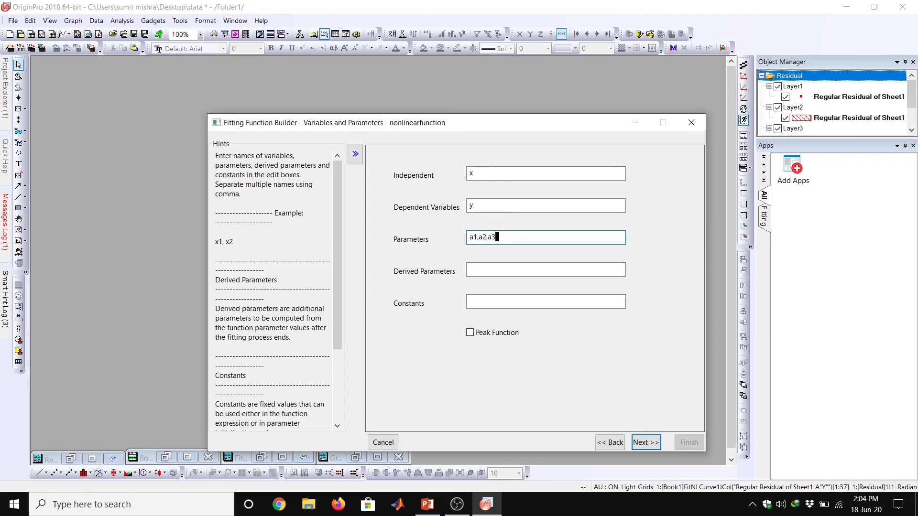
type(",a4,a5,a6")
left_click(514, 301)
type("c")
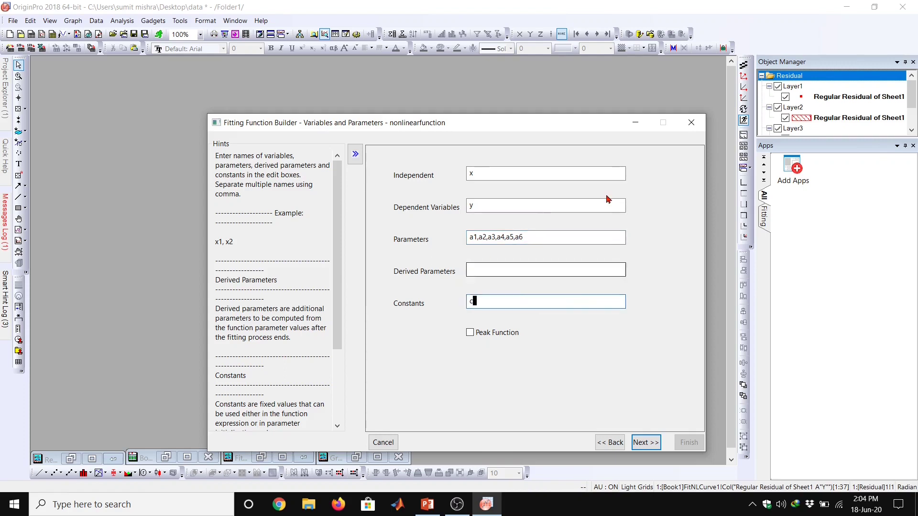
left_click(645, 442)
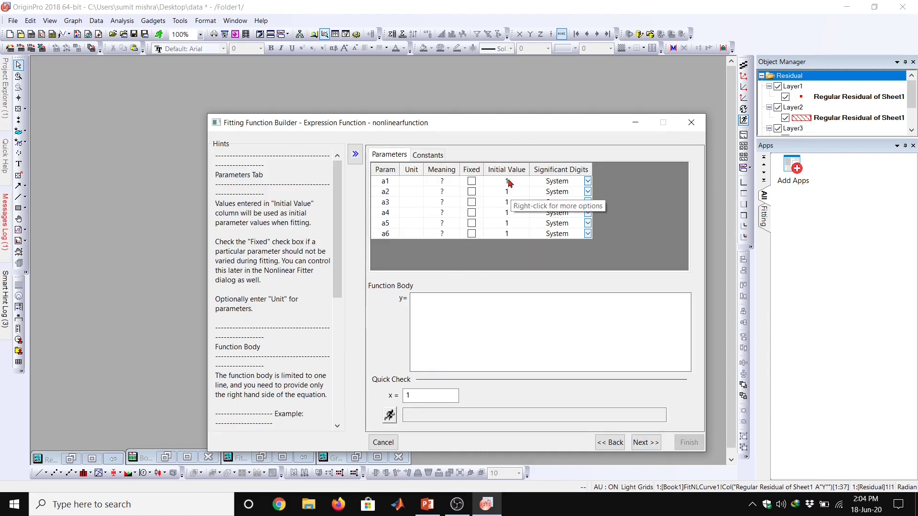
- Set initial values a1 = 1500 and a2 = 500 from the slide's example values
left_click(427, 505)
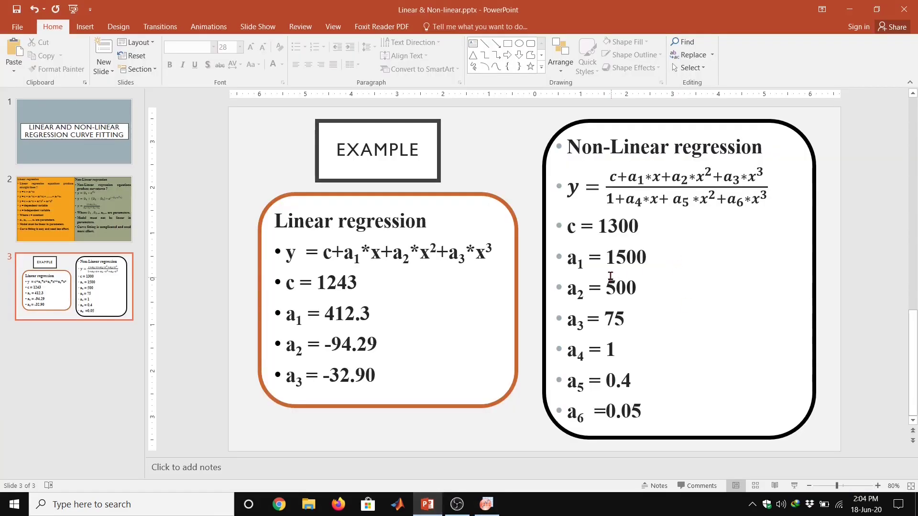
left_click(486, 504)
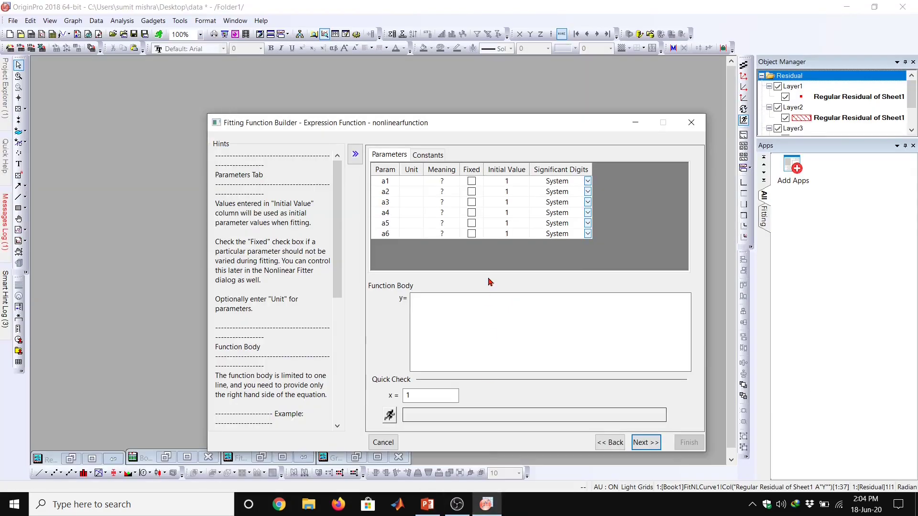
left_click(510, 181)
type("1500")
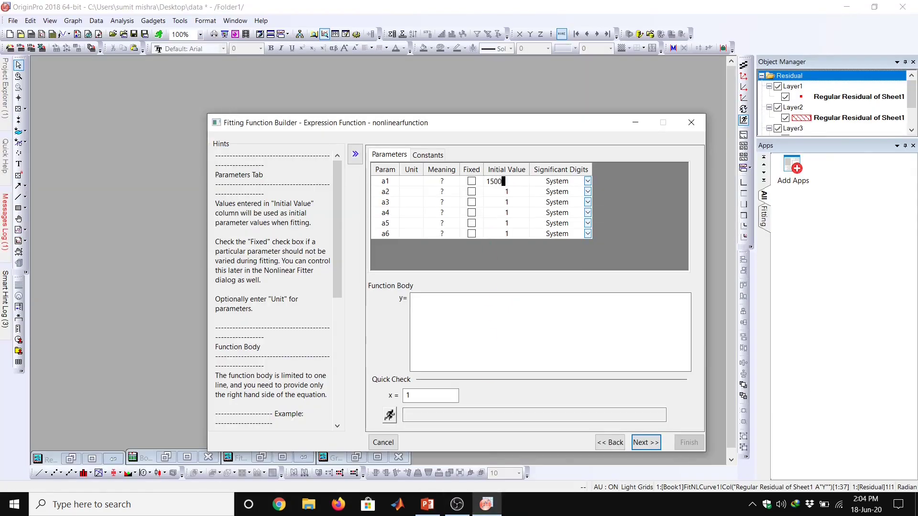
left_click(514, 193)
type("500")
- Set initial values a3 = 75, a5 = 0.4 and a6 = 0.05
left_click(427, 504)
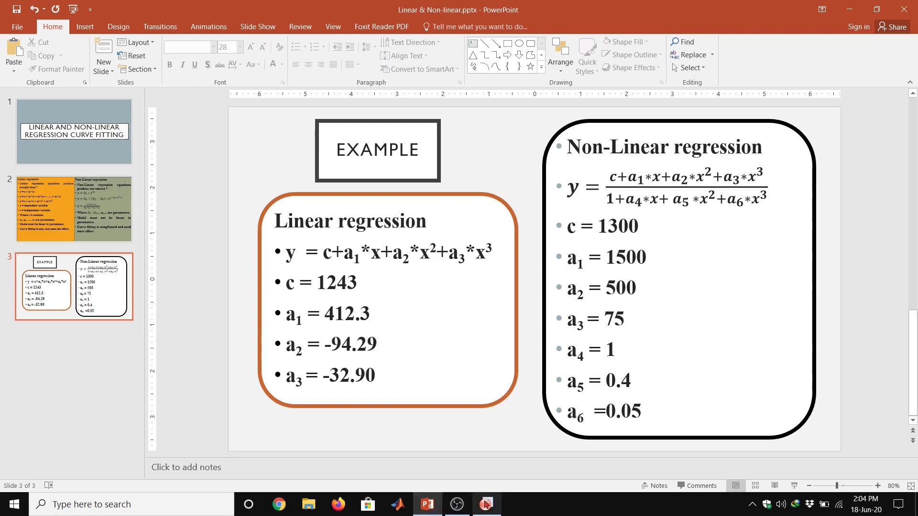
left_click(486, 504)
left_click(513, 203)
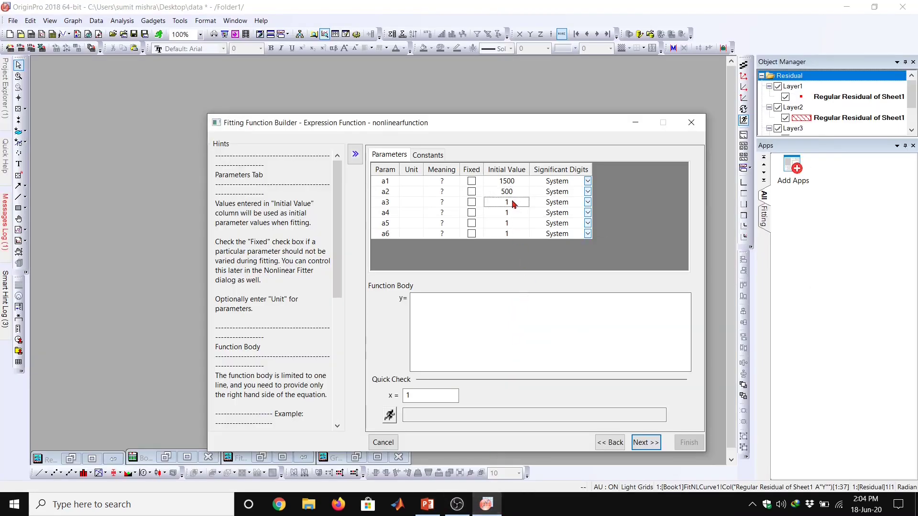
type("75")
left_click(515, 223)
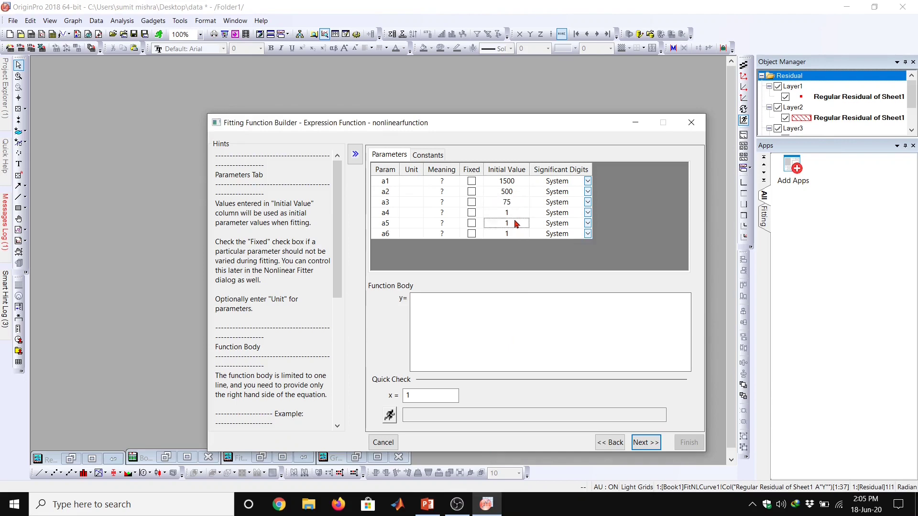
left_click(424, 503)
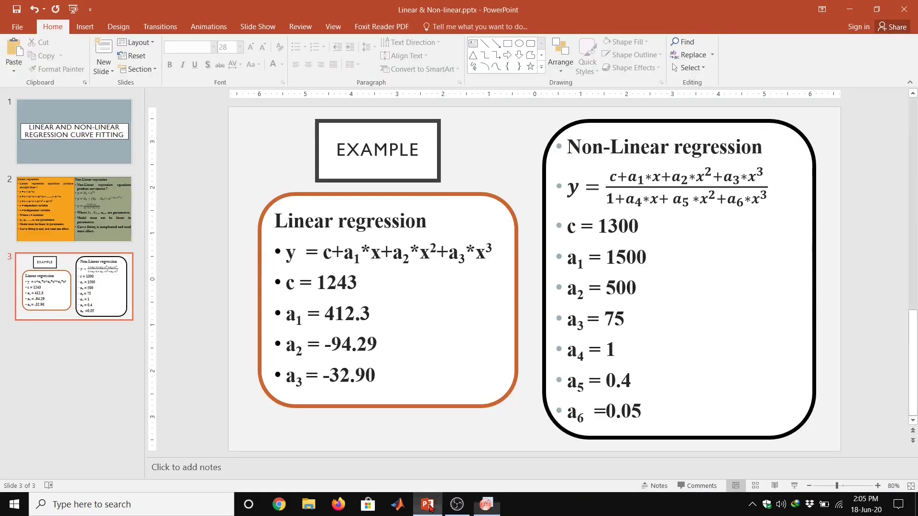
left_click(486, 505)
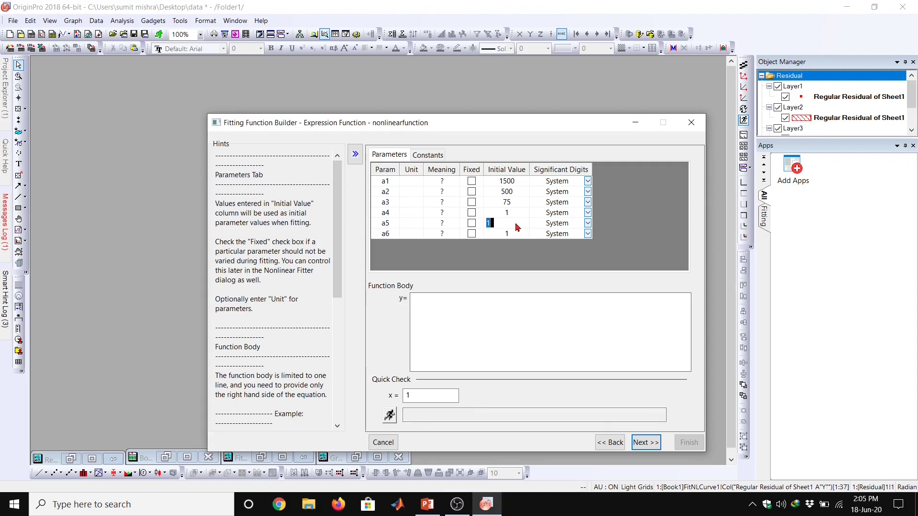
type("0.4")
left_click(522, 234)
type("0.05")
- Set the value of constant c to 1300 on the Constants table
left_click(425, 156)
left_click(427, 503)
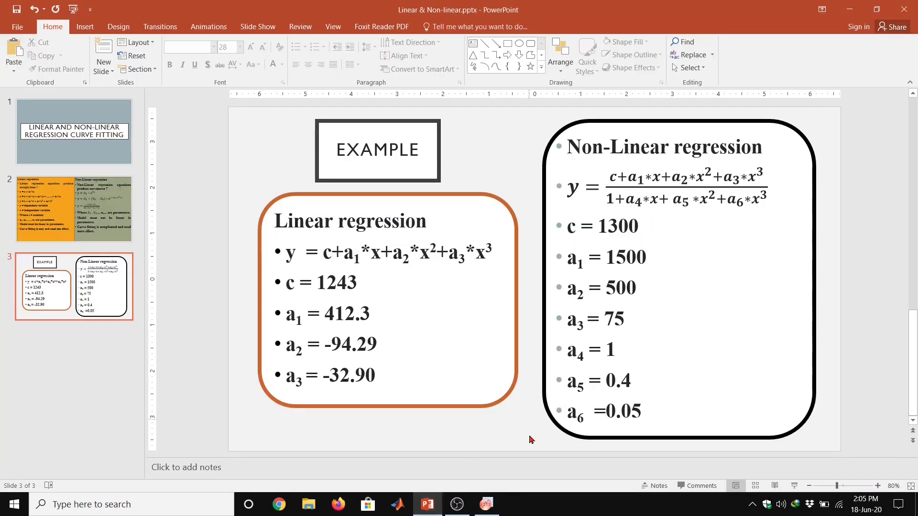
left_click(497, 502)
double_click(413, 181)
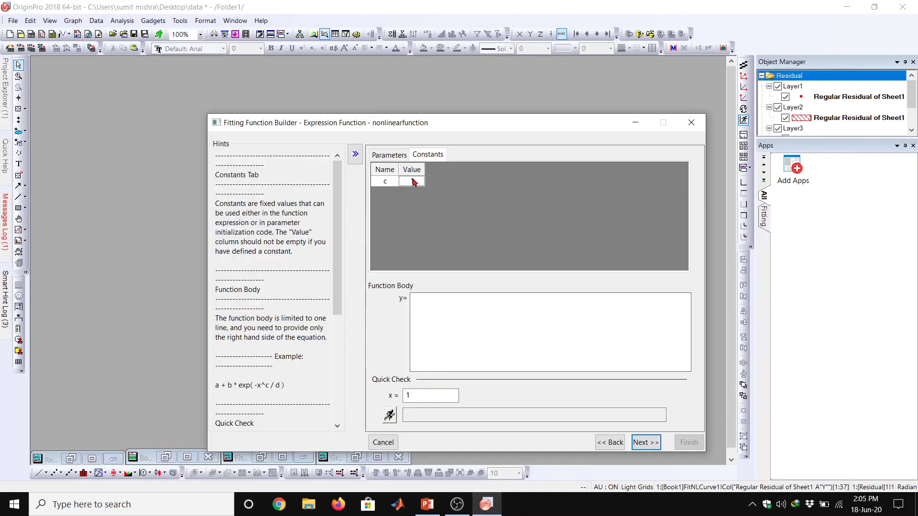
type("1300")
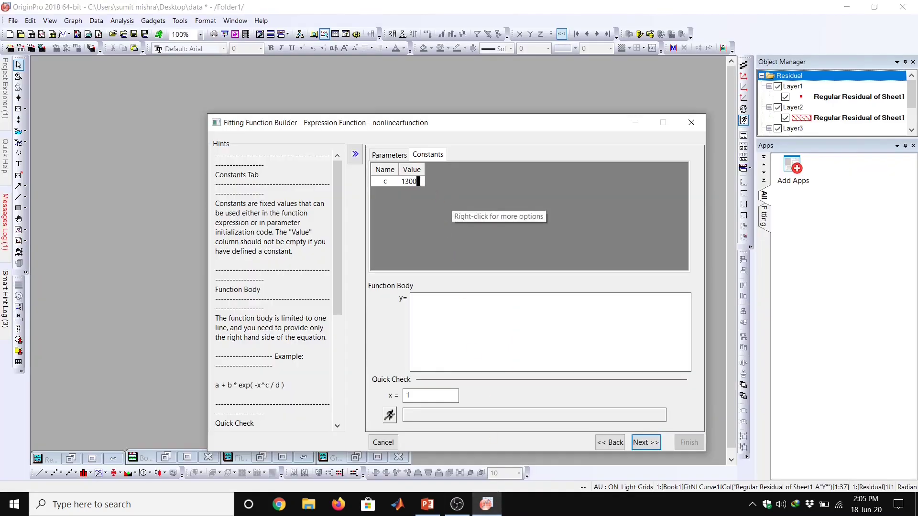
- Wrap the numerator in brackets as (c+a1*x+a2*x^2+a3*x^3) in the function body
left_click(388, 154)
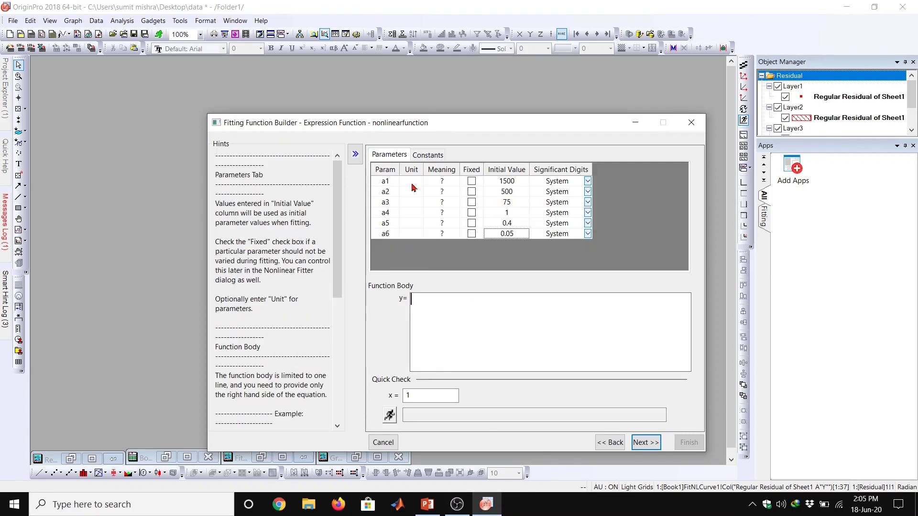
left_click(464, 307)
left_click(428, 504)
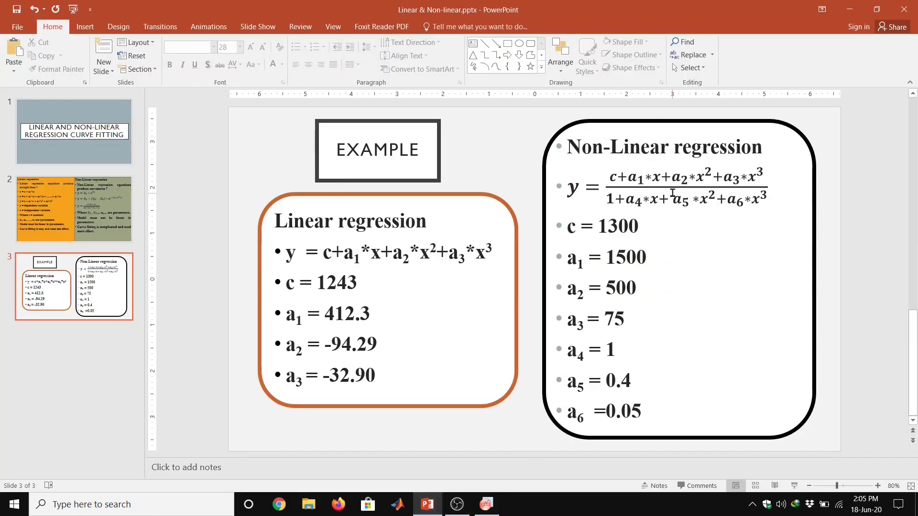
left_click(486, 504)
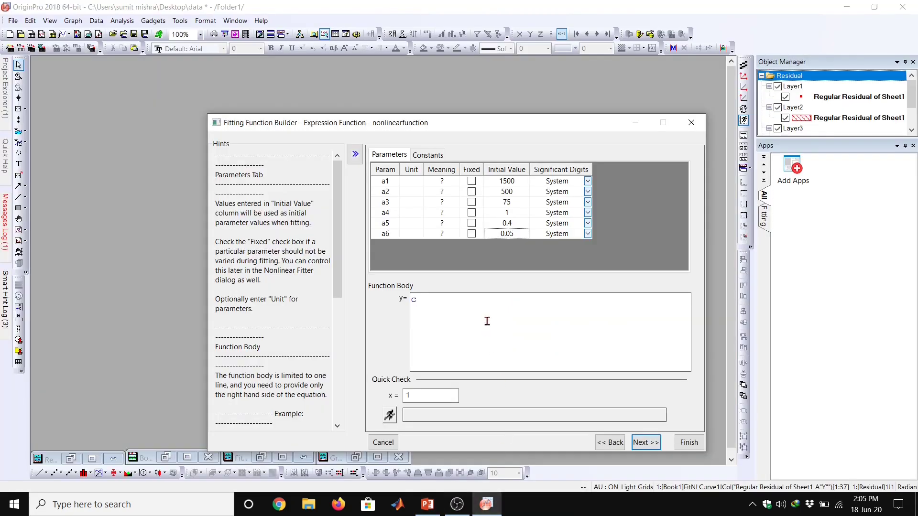
type("+a1*x+a2*x^2+a3*x^3/")
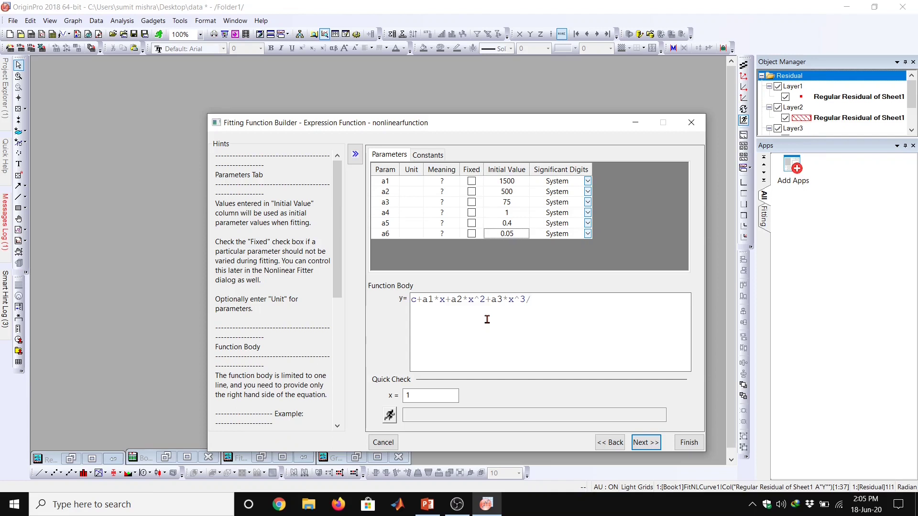
left_click(412, 299)
type("(")
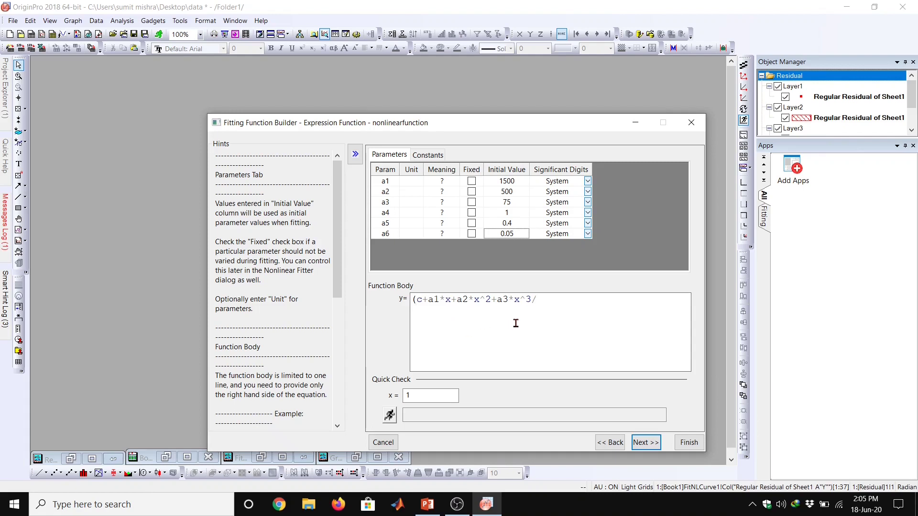
left_click(533, 304)
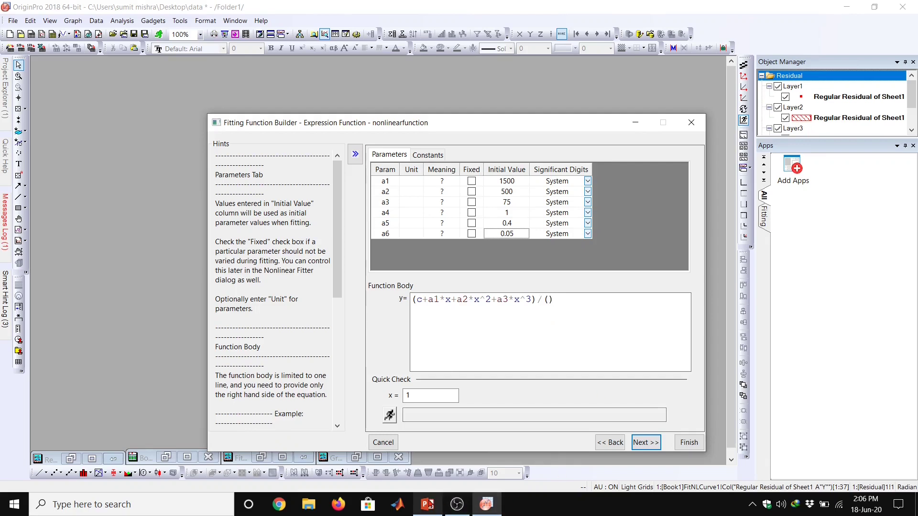
- Append the denominator +a4*x+a5*x^2+a6*x^3) and verify it against the slide's equation
left_click(477, 509)
left_click(485, 506)
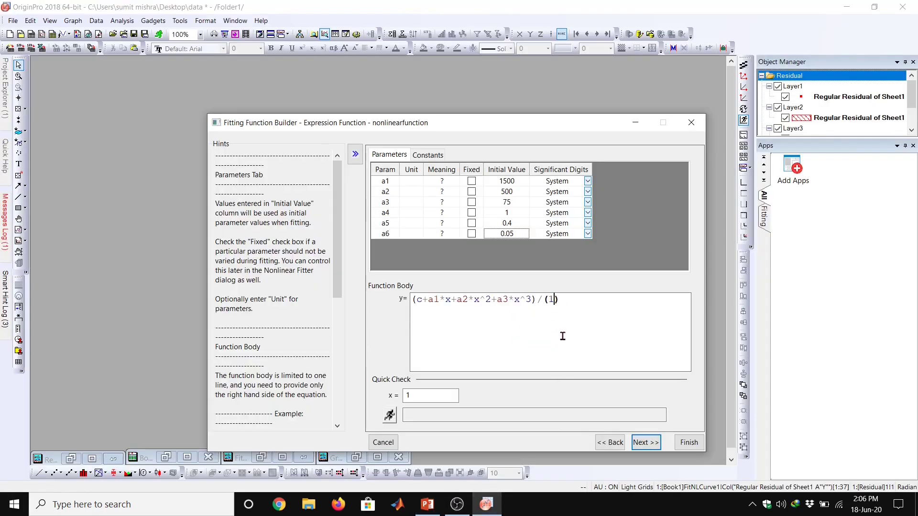
type("+a4*x+a5*x^2+a6*x")
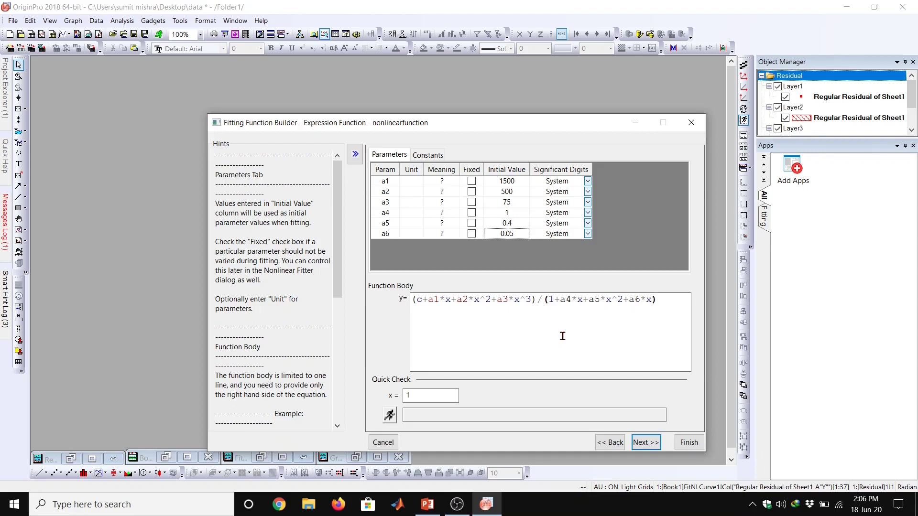
type("^3")
left_click(428, 508)
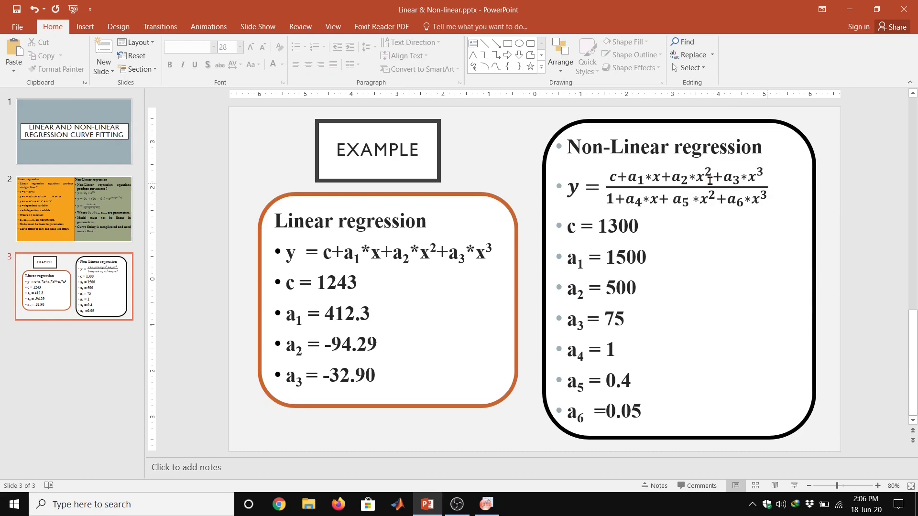
left_click(487, 506)
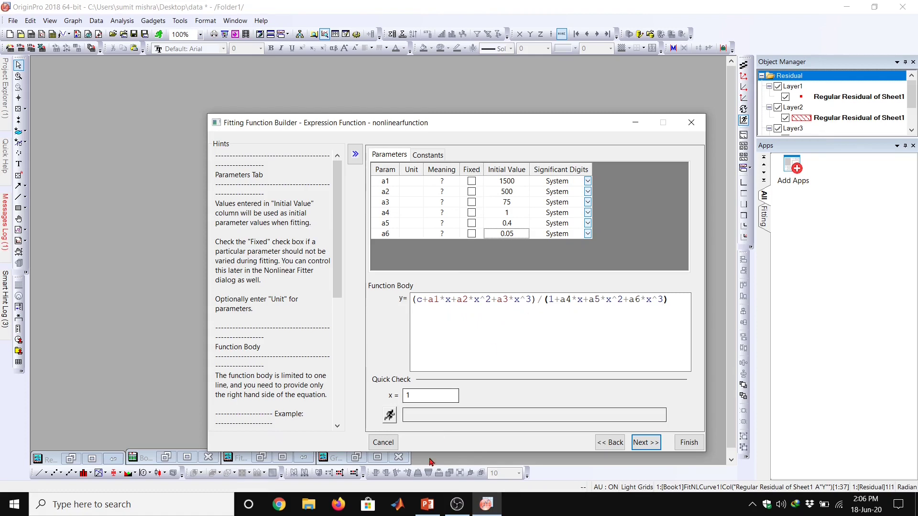
left_click(427, 504)
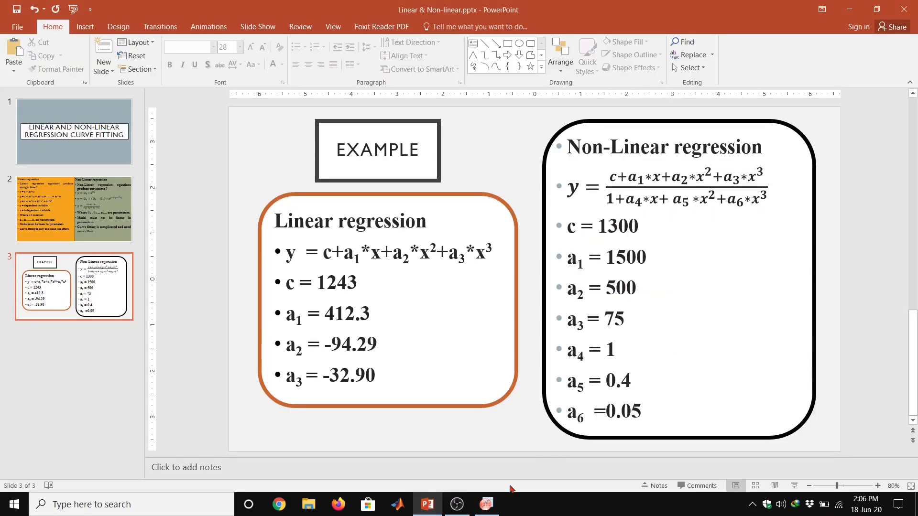
left_click(486, 504)
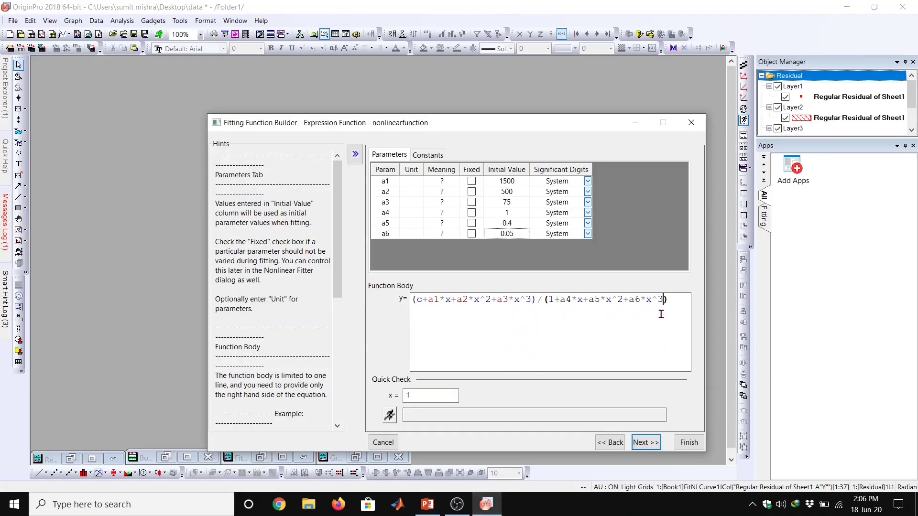
- Quick-check the function at x = 1 (y = 1377.5510204082), then save nonlinearfunction
left_click(390, 416)
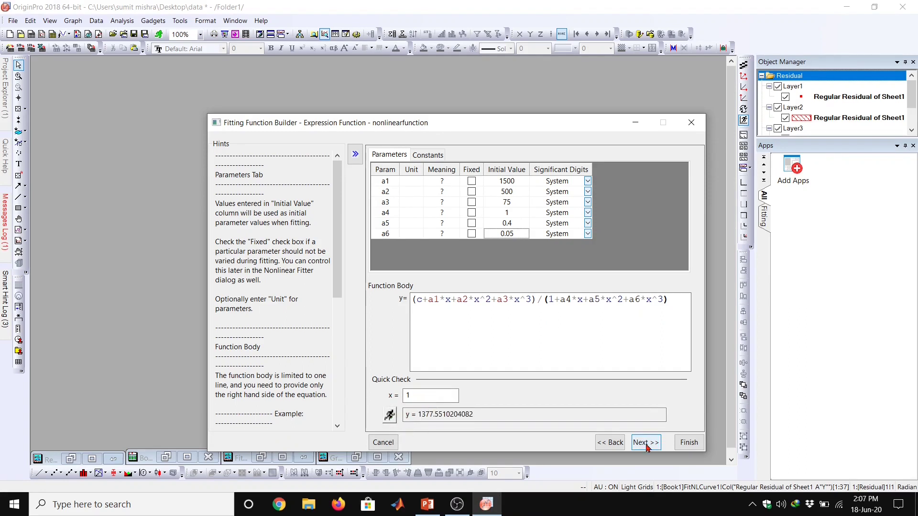
left_click(684, 443)
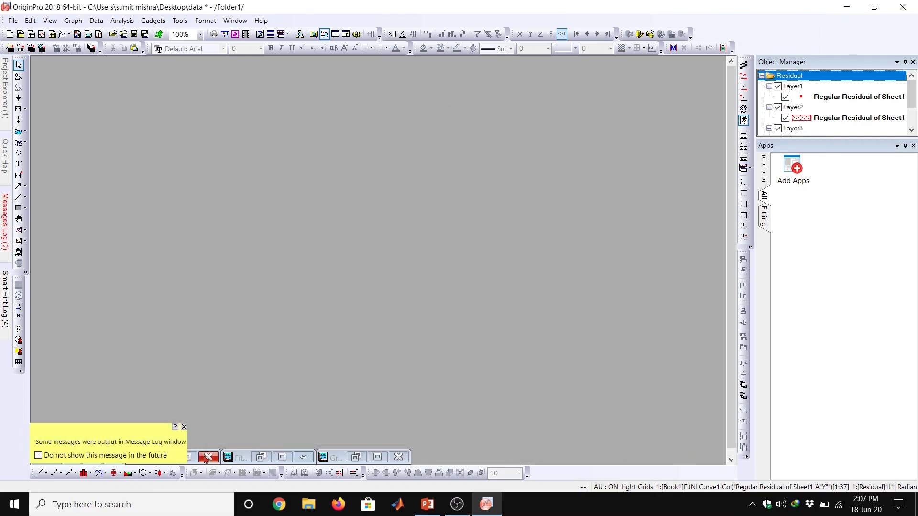
- Dismiss the notice, bring up Book1's Sheet1 and plot Y versus X as a scatter graph
left_click(183, 427)
left_click(92, 459)
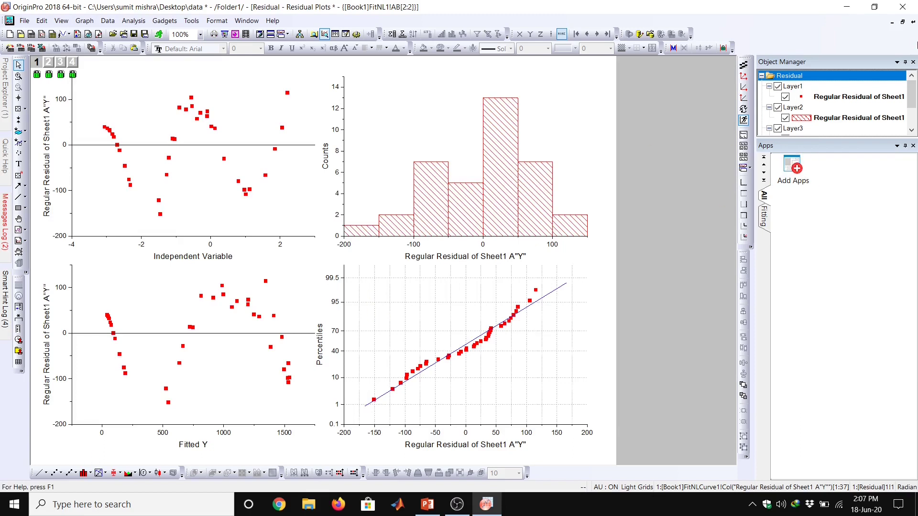
left_click(891, 23)
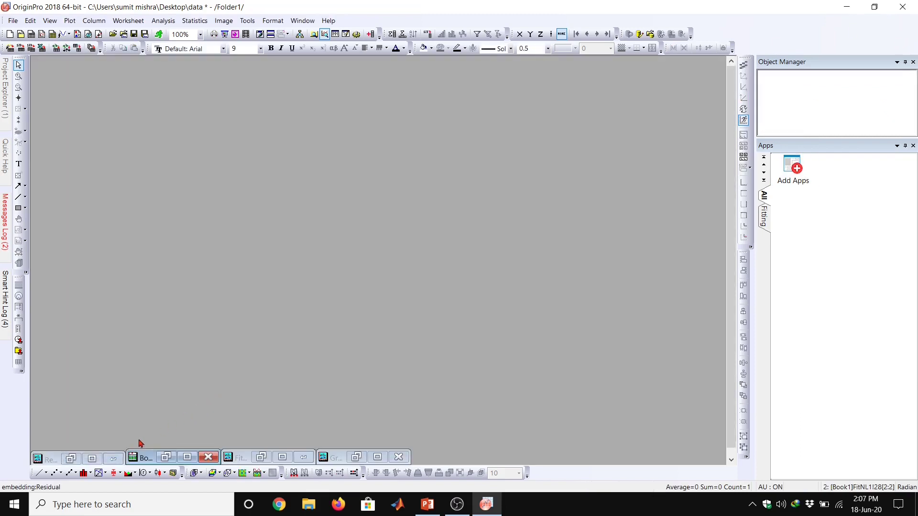
left_click(166, 458)
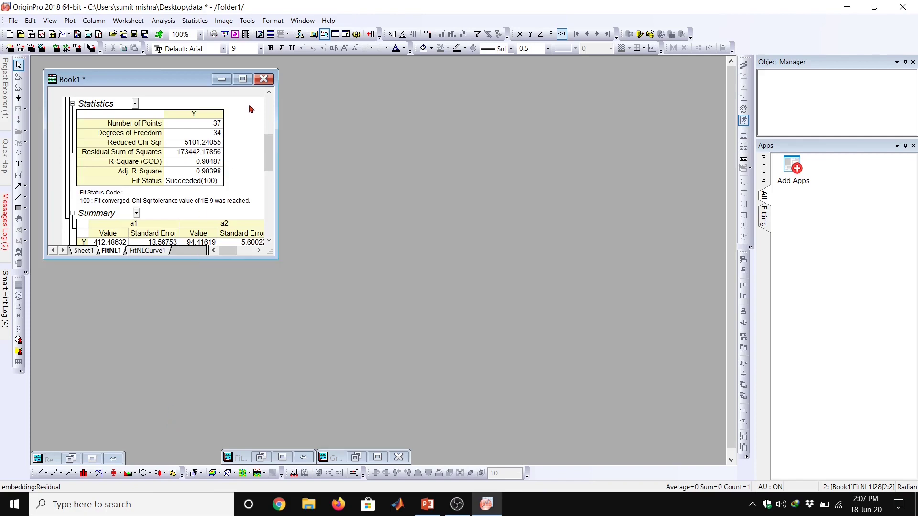
left_click(242, 79)
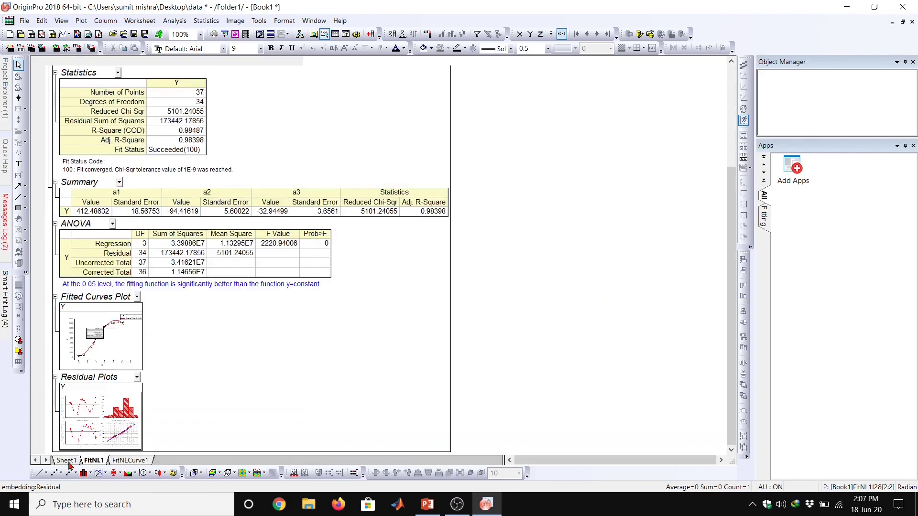
left_click(67, 461)
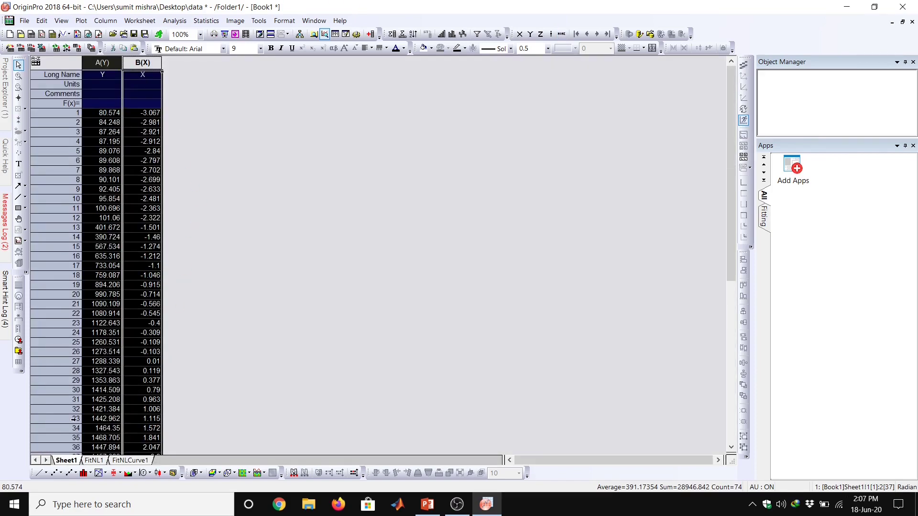
left_click(56, 473)
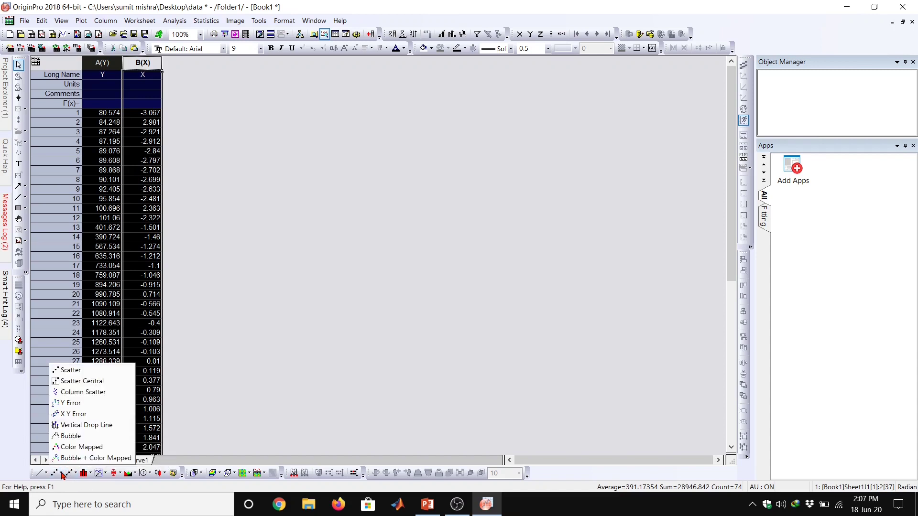
left_click(71, 370)
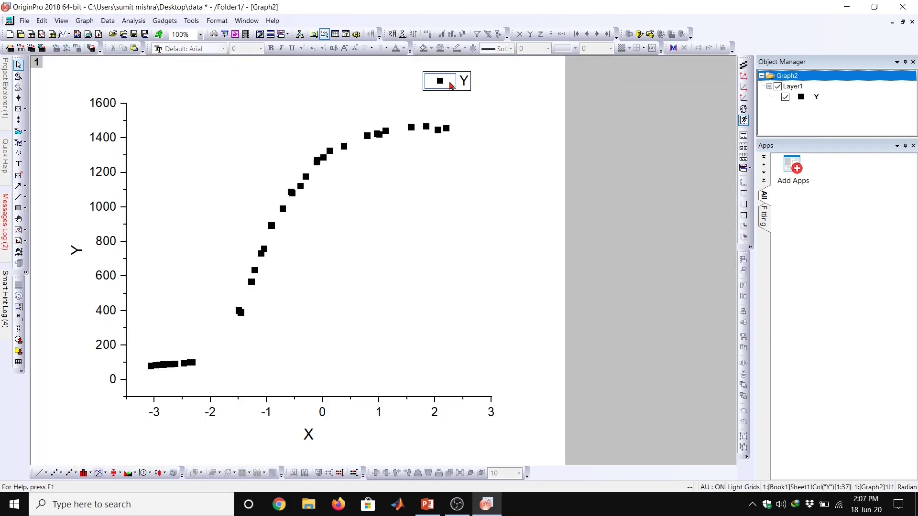
- Delete Graph2's legend and change its scatter symbols to hollow down-triangles
left_click(463, 92)
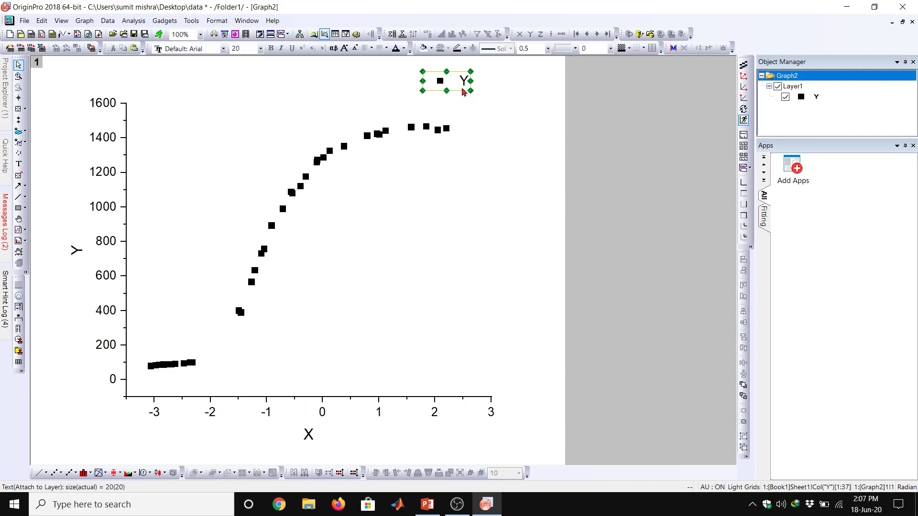
key("Delete")
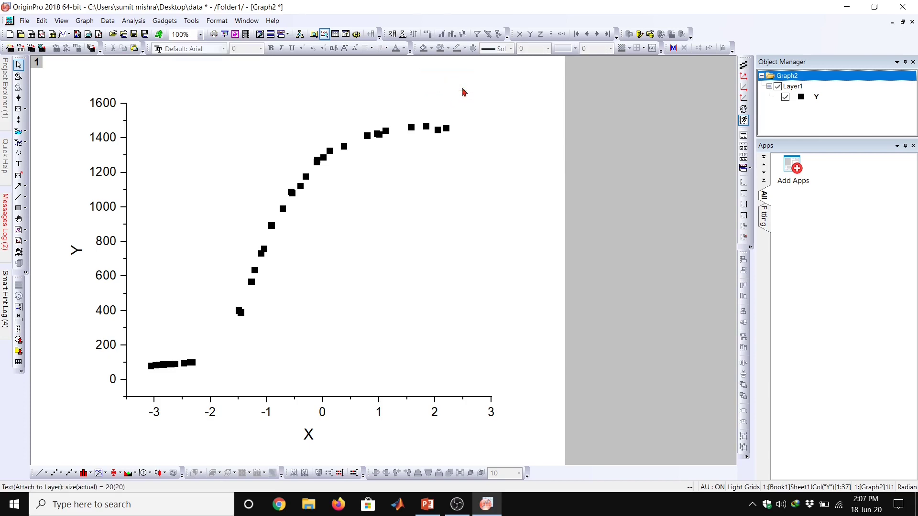
left_click(439, 133)
double_click(439, 133)
left_click(651, 108)
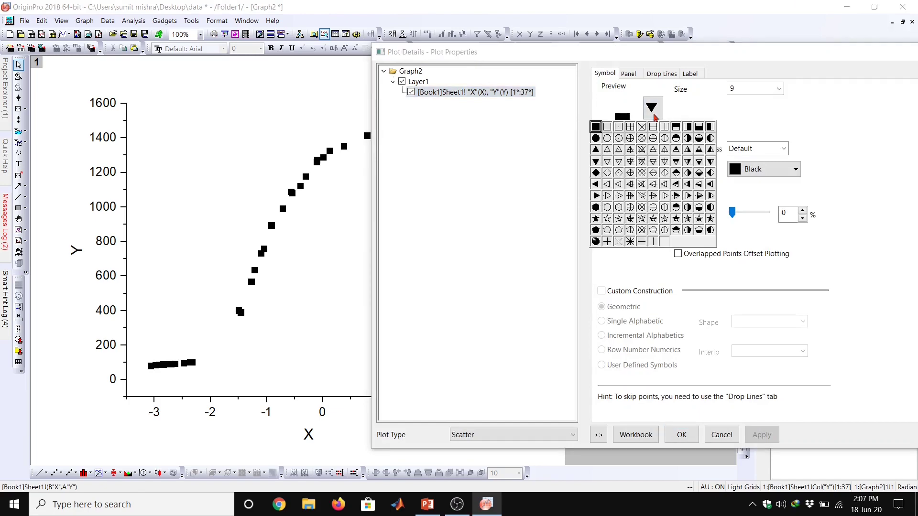
left_click(608, 162)
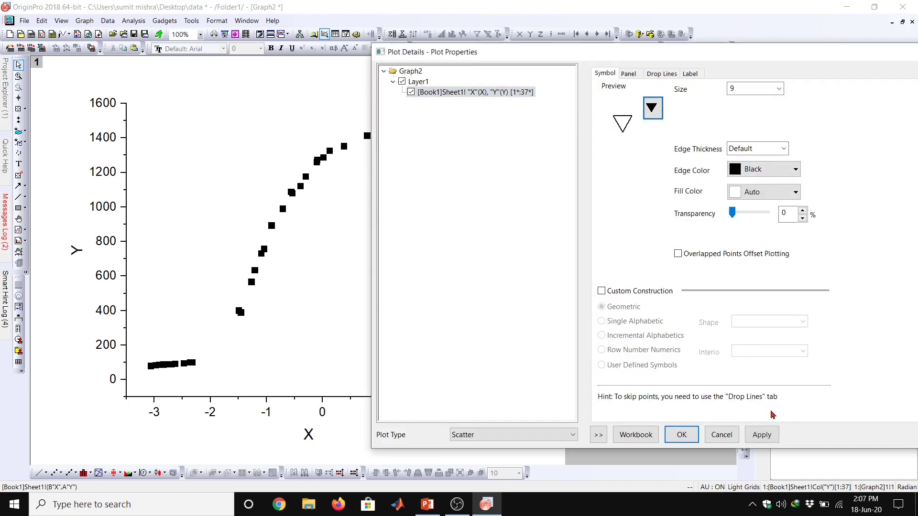
left_click(762, 435)
left_click(681, 434)
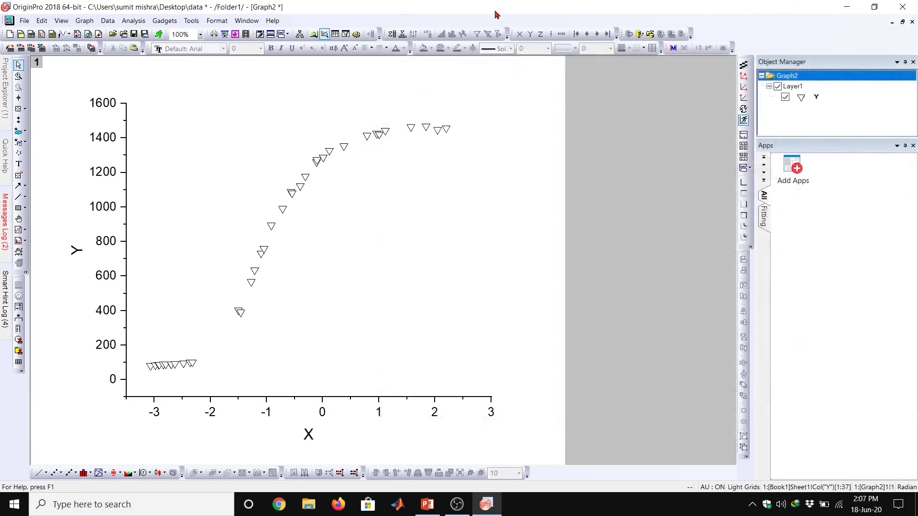
left_click(142, 21)
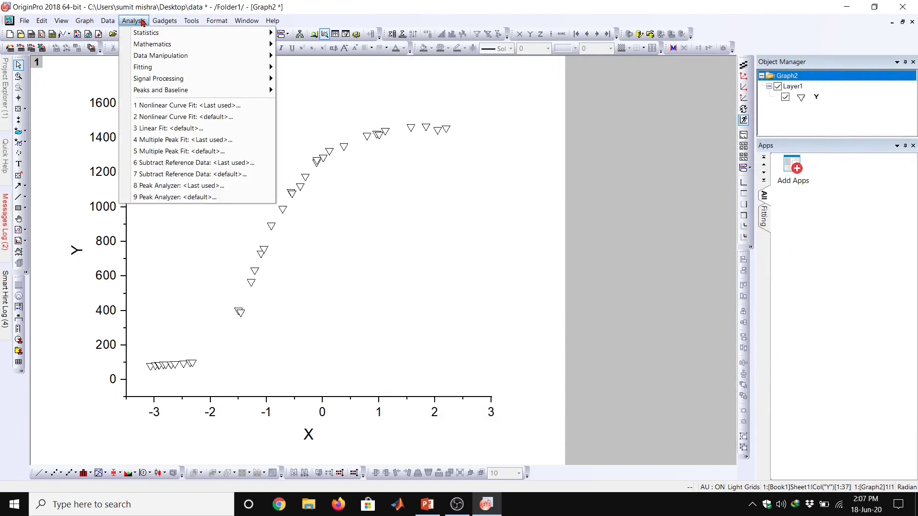
- Open Nonlinear Curve Fit and choose the User Defined function nonlinearfunction
mouse_move(156, 68)
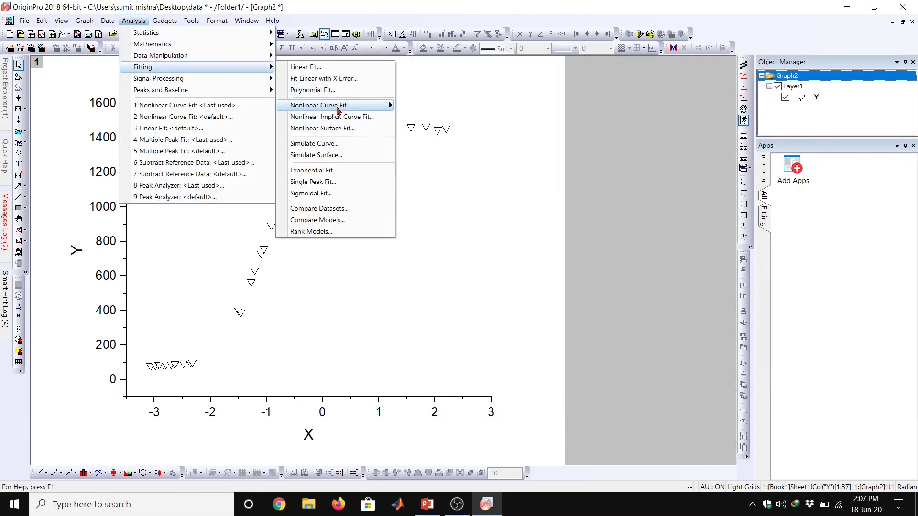
mouse_move(337, 106)
left_click(436, 121)
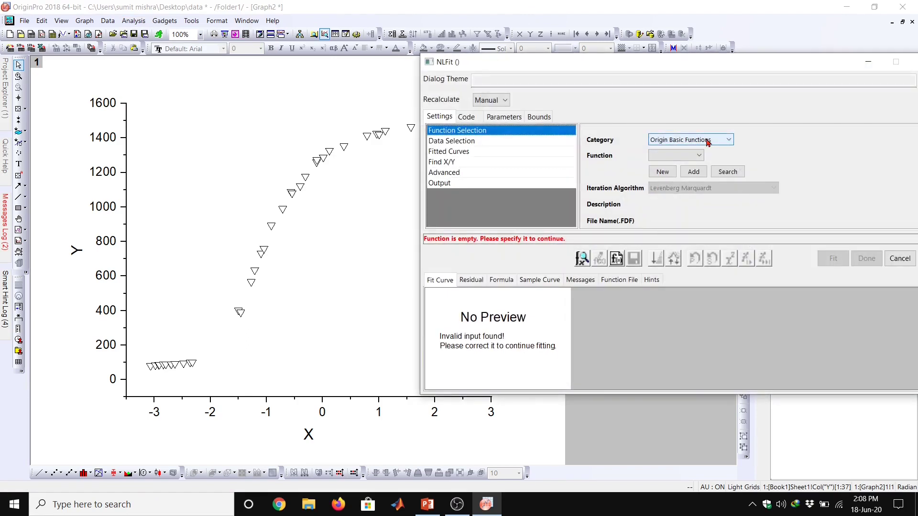
left_click(708, 140)
left_click(707, 141)
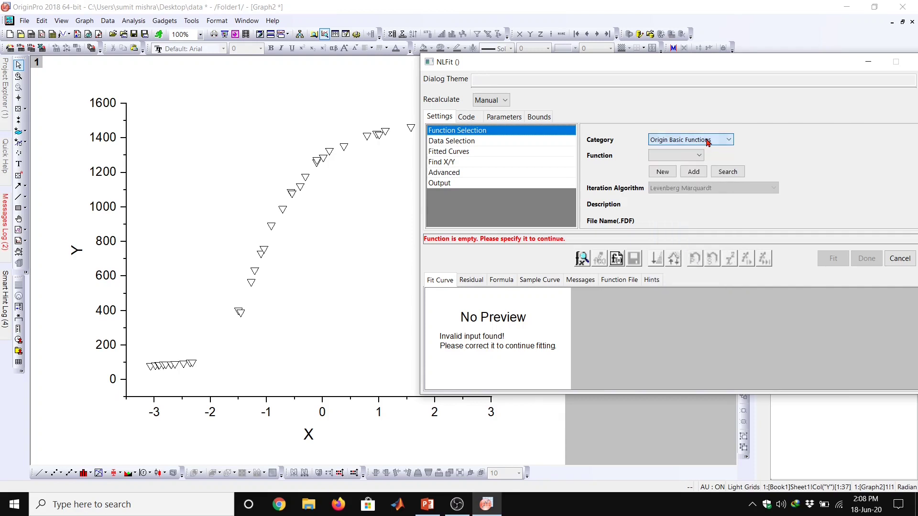
left_click(706, 141)
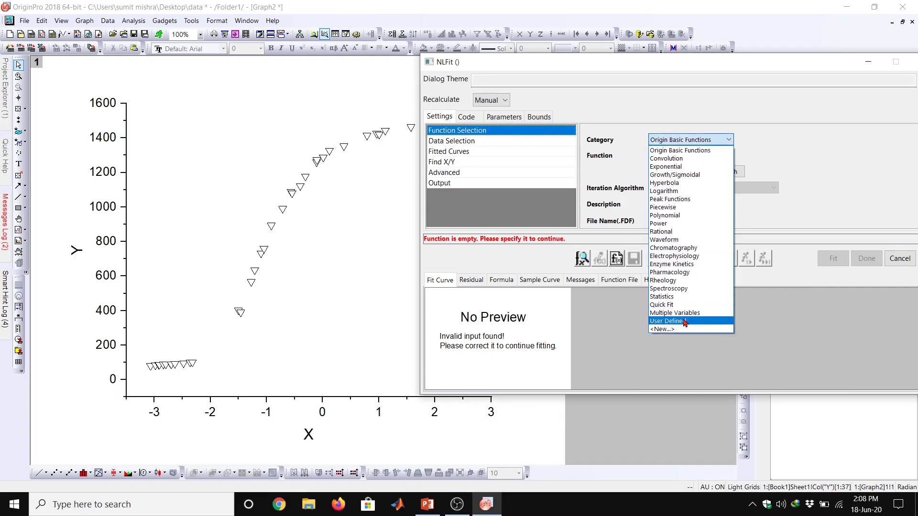
left_click(685, 323)
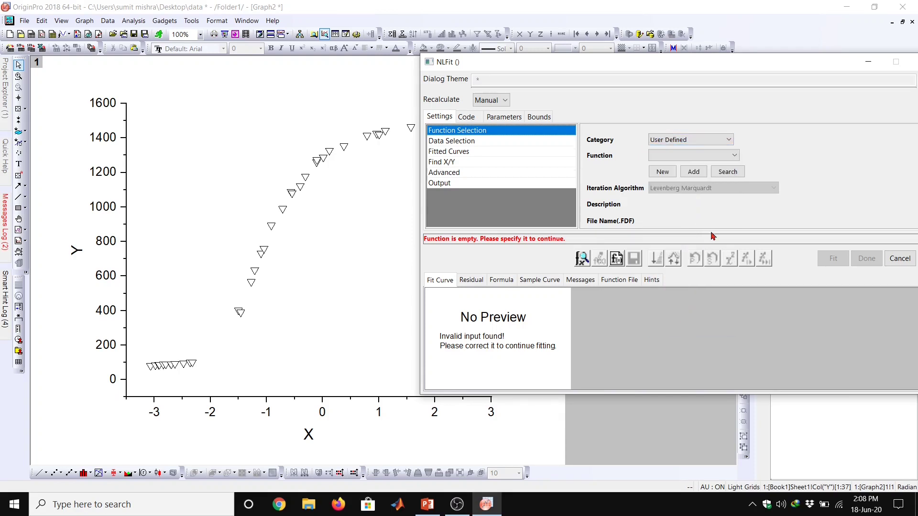
left_click(719, 156)
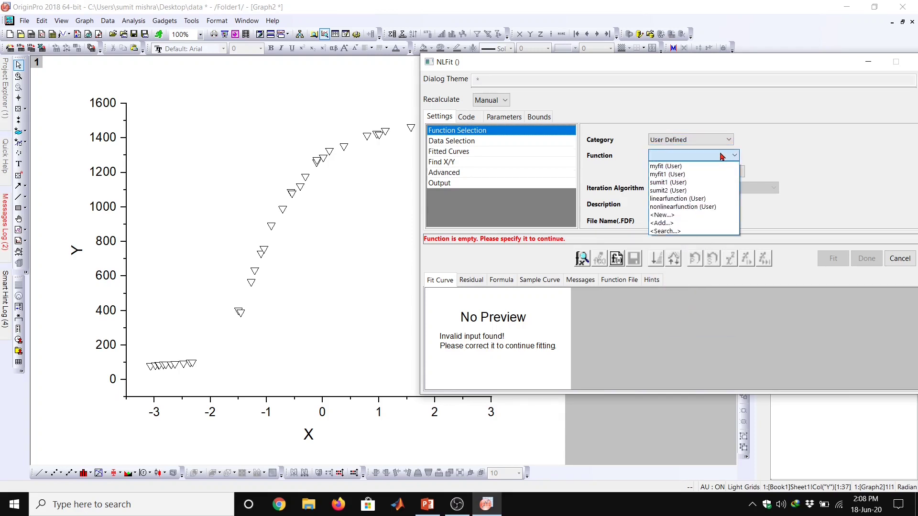
left_click(688, 206)
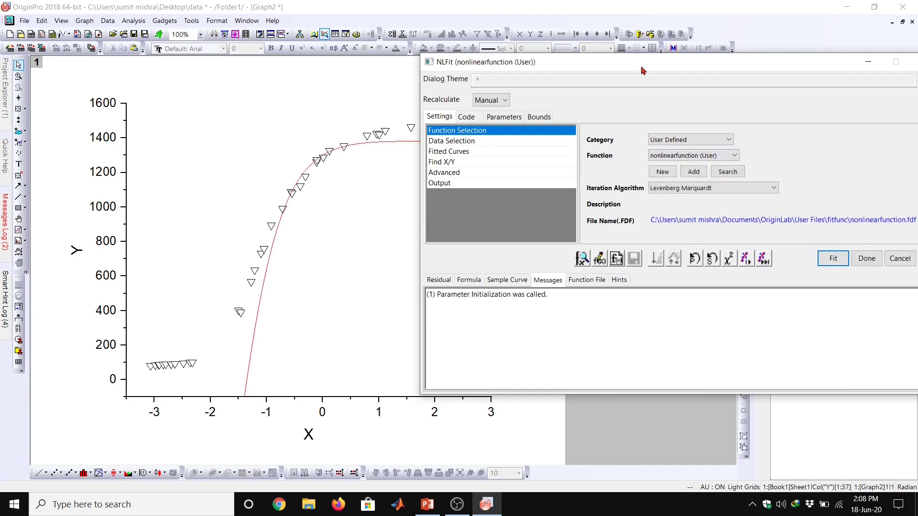
- Fit until converged, giving COD(R^2) 0.99940288462806, and close the fit dialog
left_click_drag(642, 71, 684, 72)
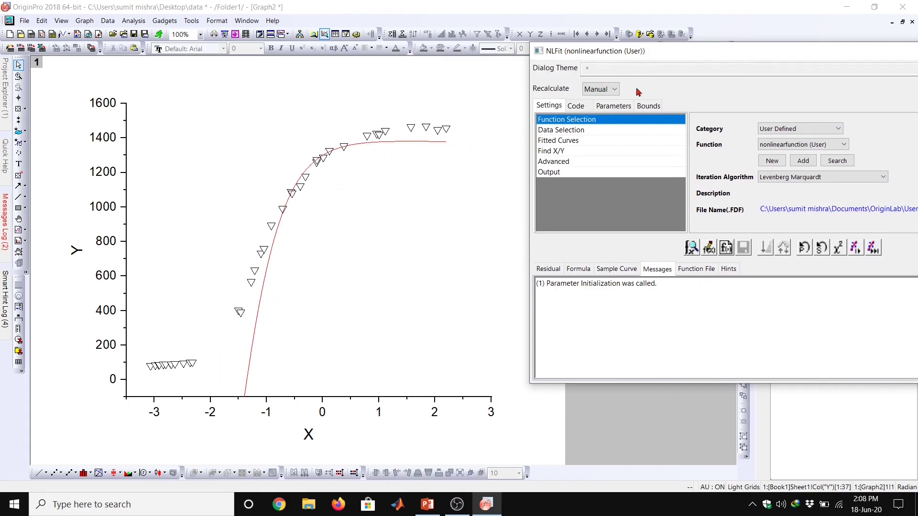
left_click_drag(645, 56, 467, 42)
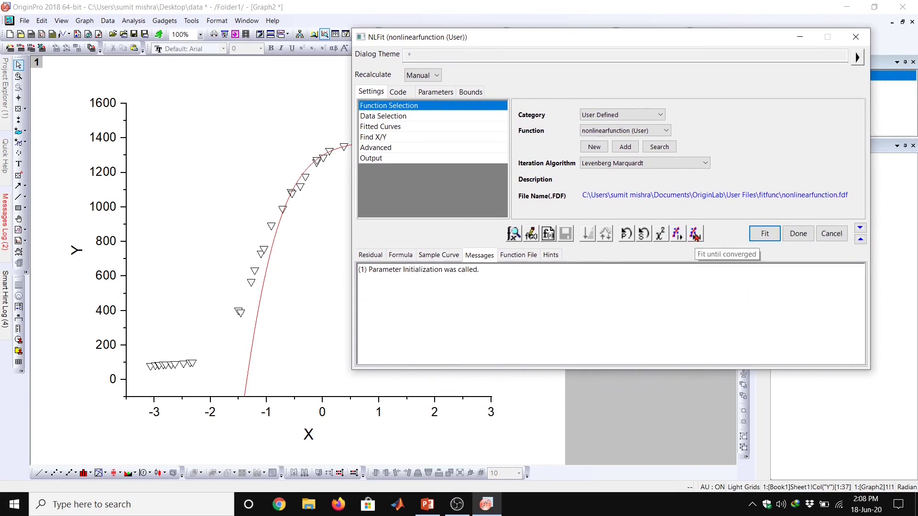
left_click(694, 234)
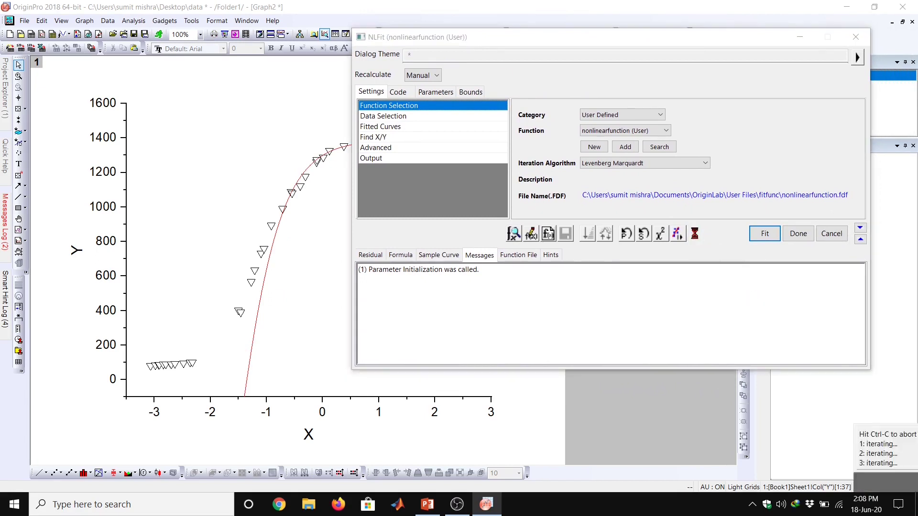
left_click(797, 233)
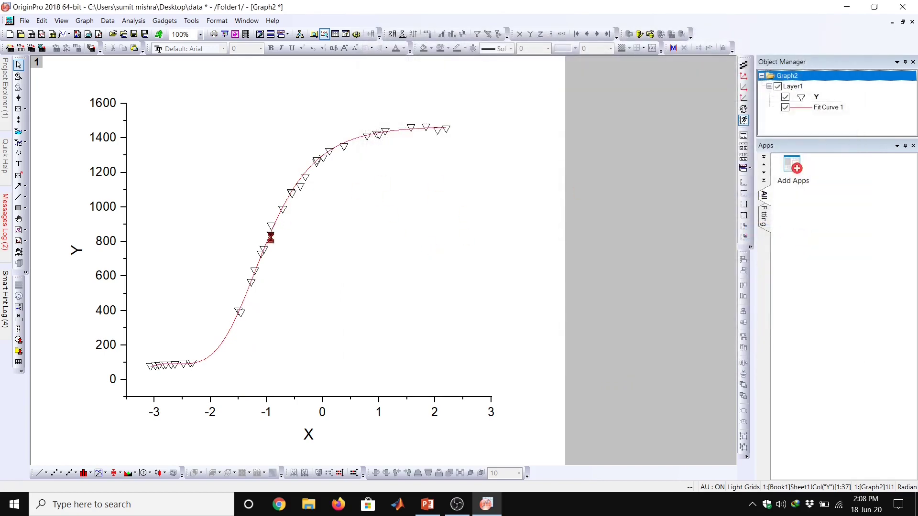
- Open the FitNL2 Fitted Curves Plot as a graph and enlarge its parameter table at lower right
left_click(456, 338)
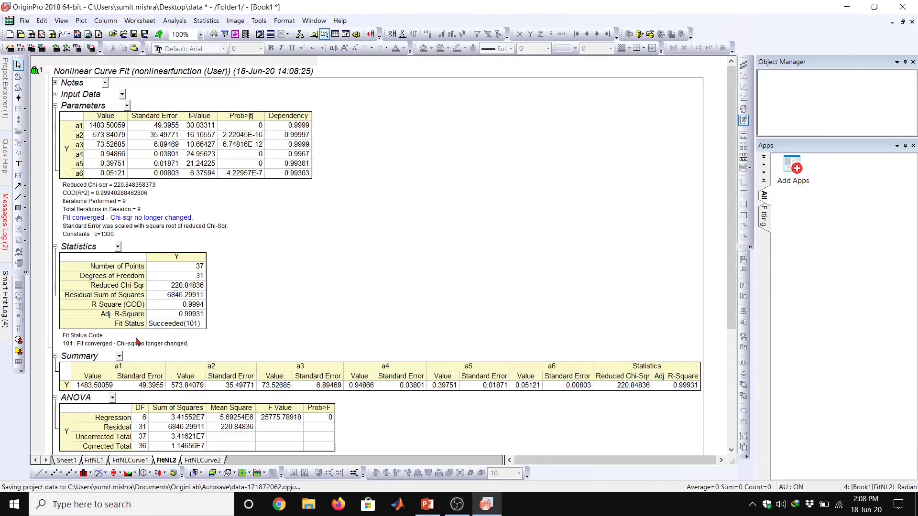
scroll(144, 311, "down", 5)
scroll(153, 316, "down", 1)
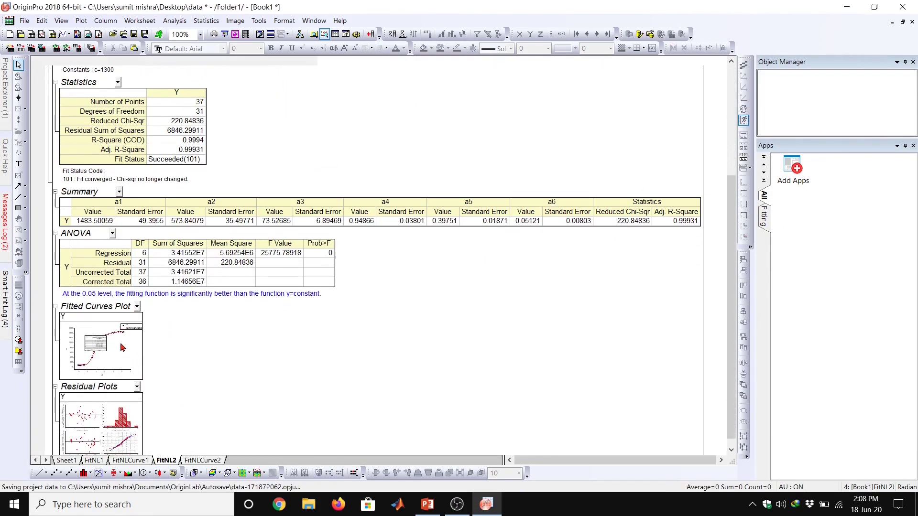
left_click(123, 347)
double_click(123, 347)
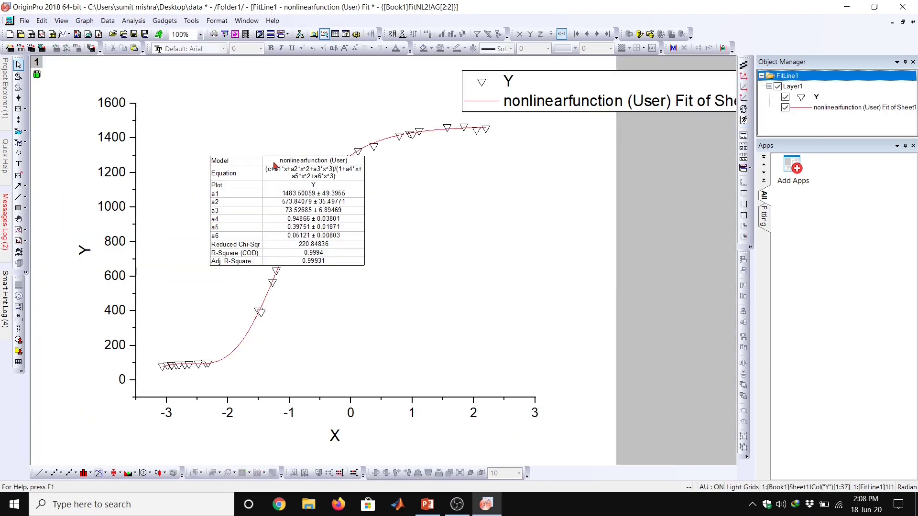
left_click_drag(254, 153, 409, 226)
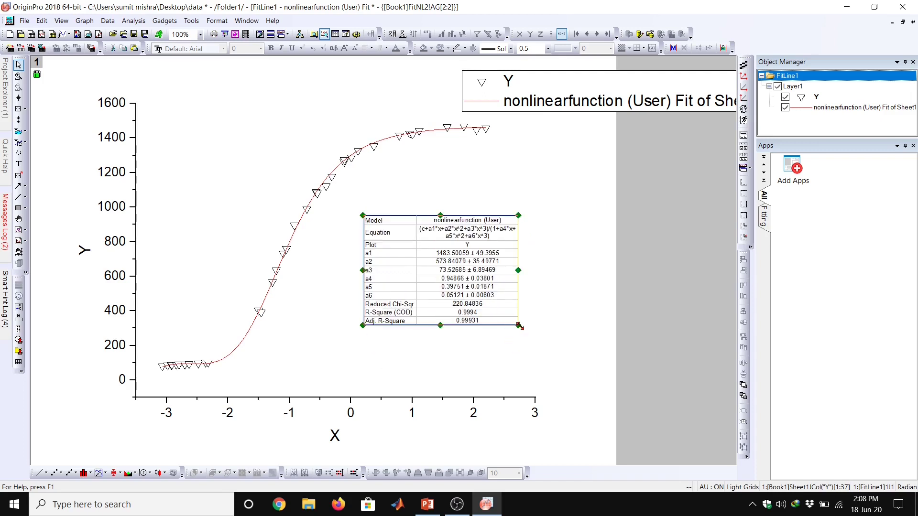
left_click_drag(520, 326, 613, 379)
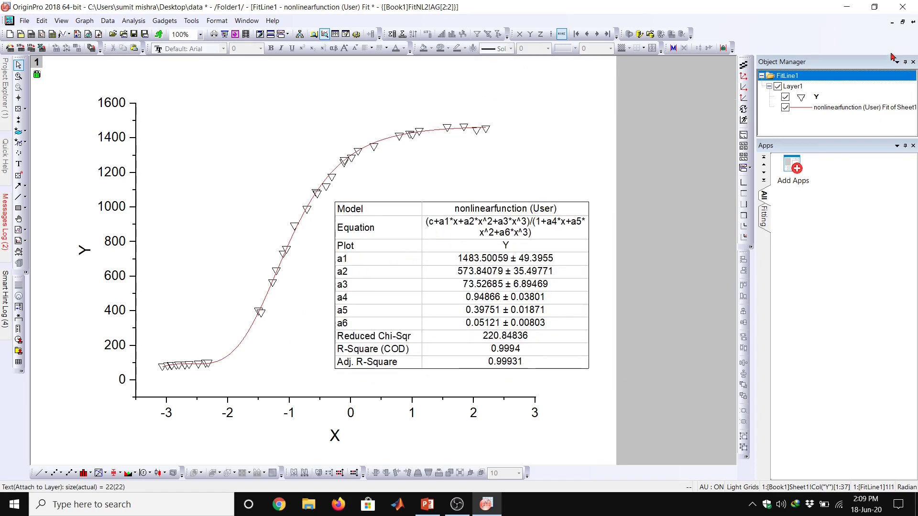
left_click(902, 23)
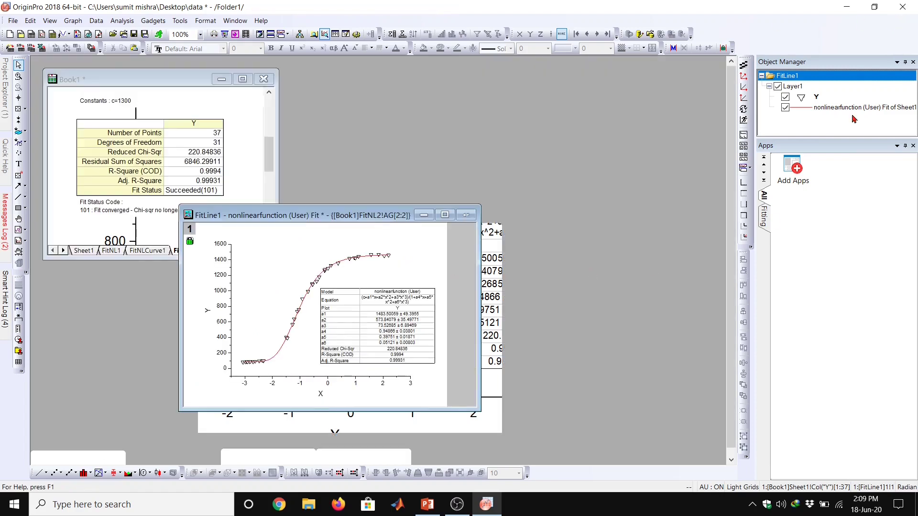
- Open Book1's Residual Plots as graph Residual1, inspect its layers, then minimize it
left_click_drag(345, 206, 513, 132)
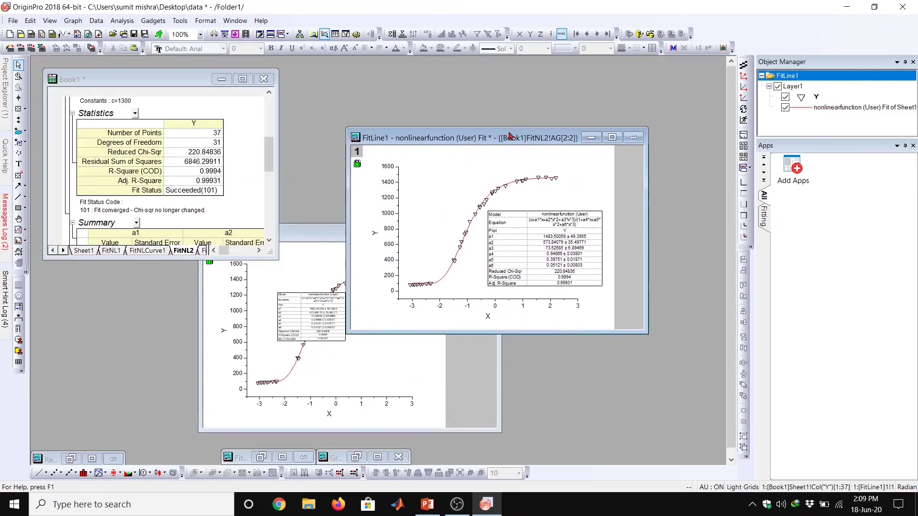
left_click(246, 81)
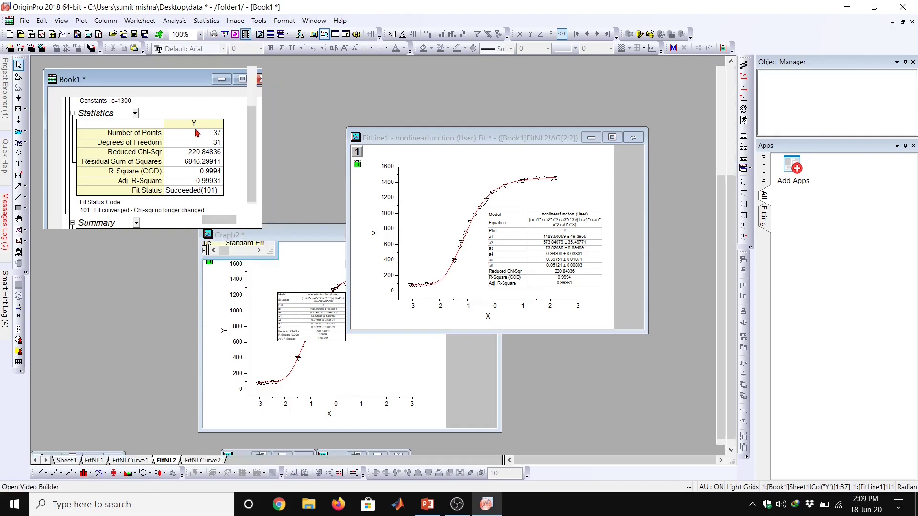
left_click(243, 79)
scroll(214, 381, "down", 1)
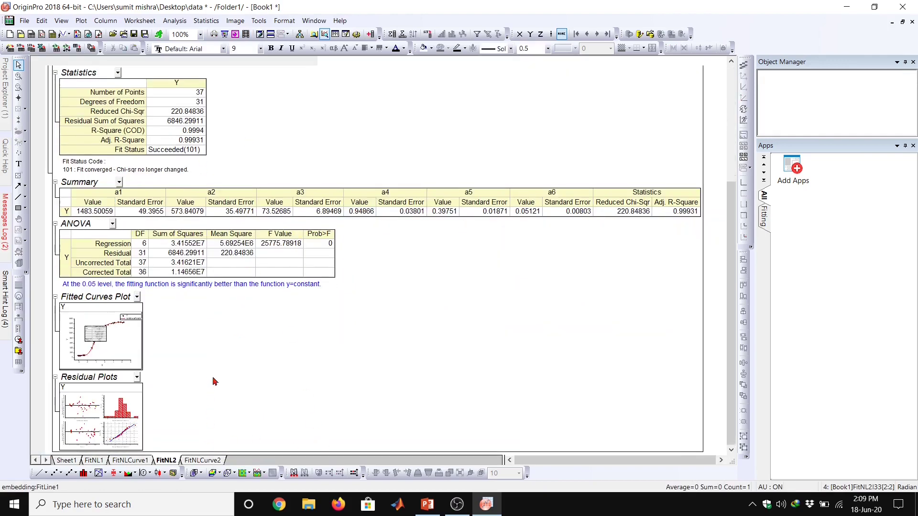
double_click(81, 401)
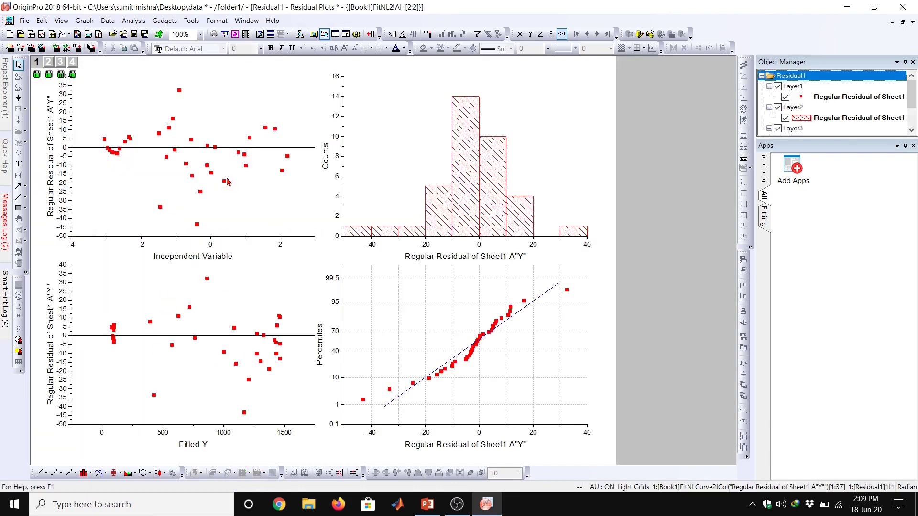
left_click(198, 374)
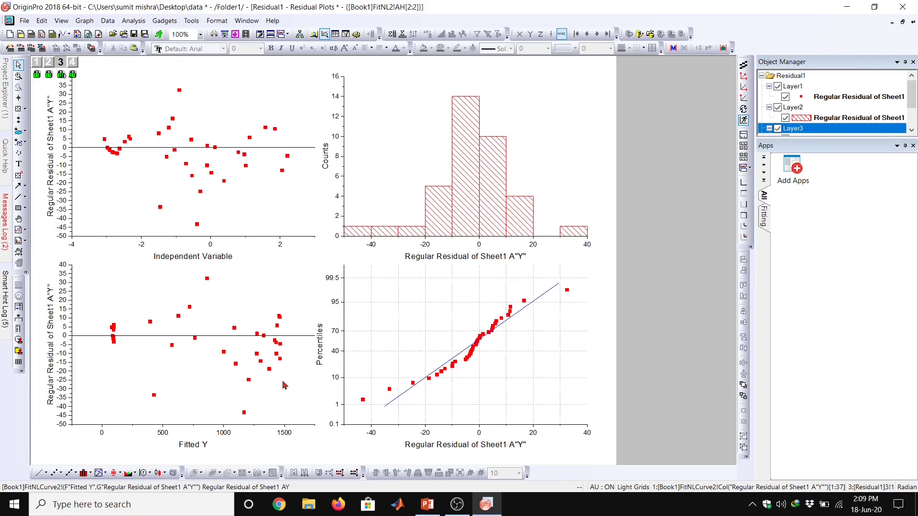
left_click(892, 23)
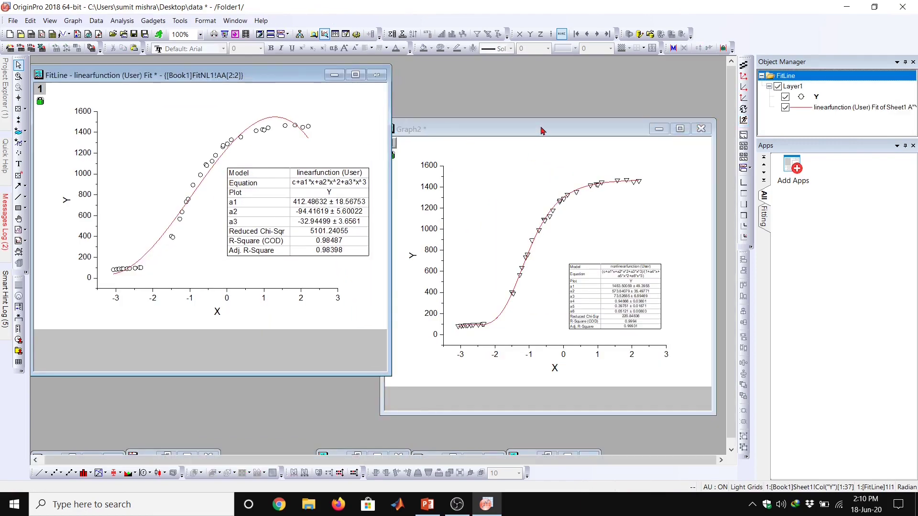
- Place Graph2 beside the polynomial fit and enlarge and reposition its parameter table
left_click_drag(541, 131, 557, 101)
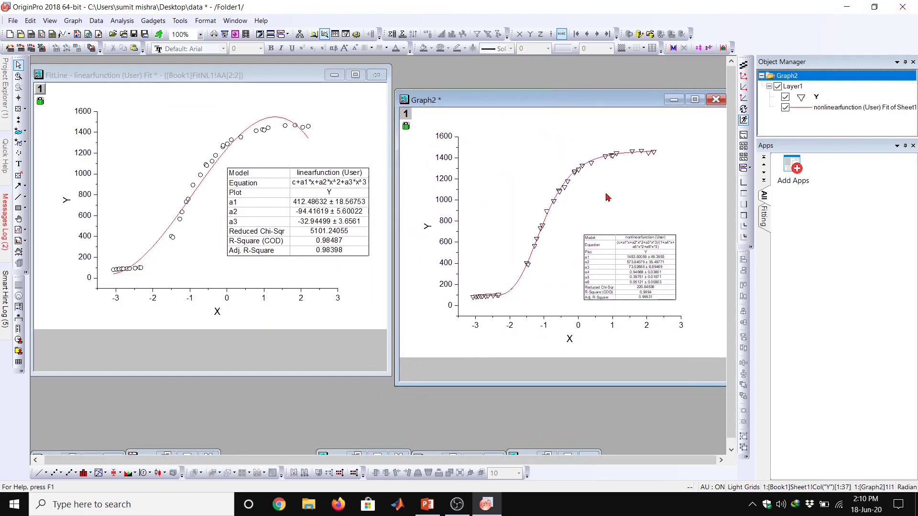
left_click(647, 284)
left_click_drag(584, 235, 545, 209)
left_click_drag(606, 236, 641, 231)
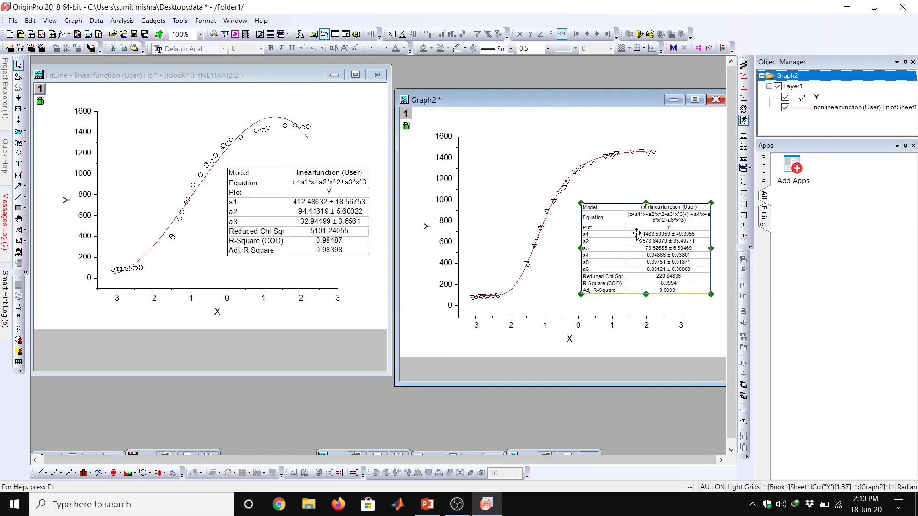
- Set the rational fit curve's line width to 2 in Plot Details
double_click(554, 204)
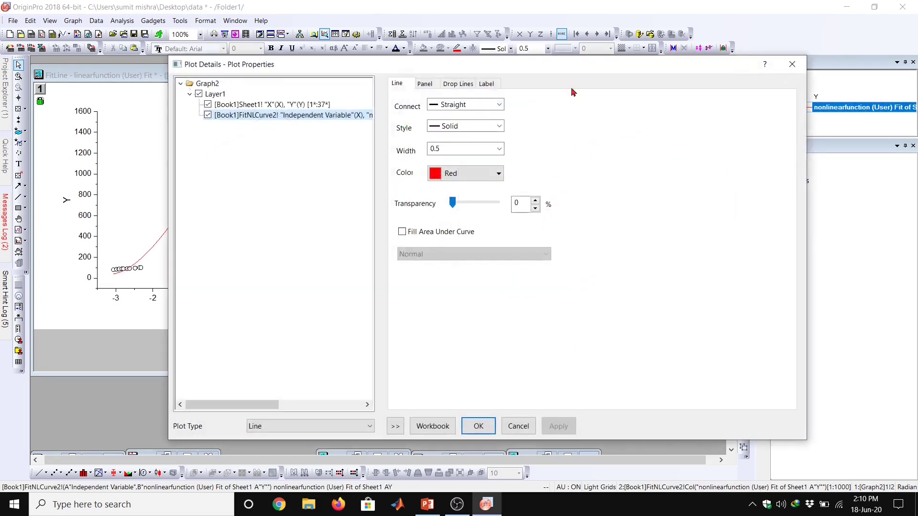
left_click(501, 151)
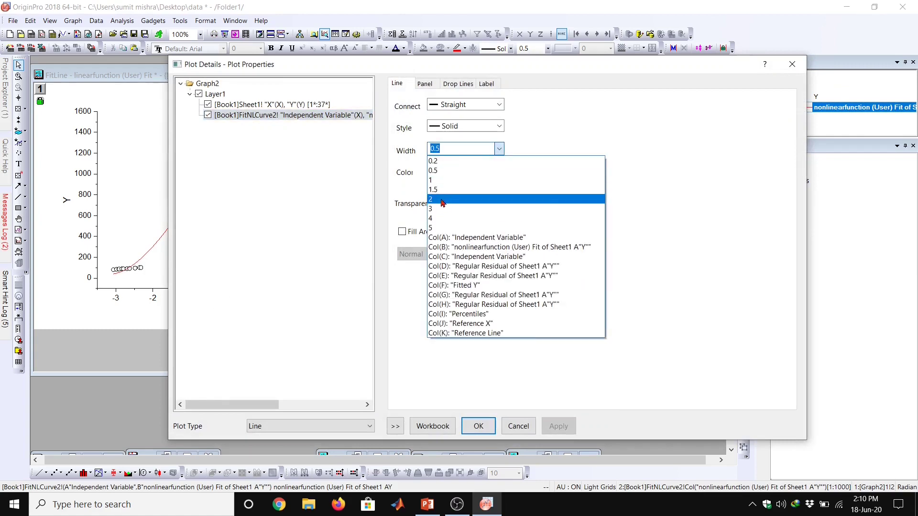
left_click(447, 203)
left_click(571, 425)
left_click(479, 426)
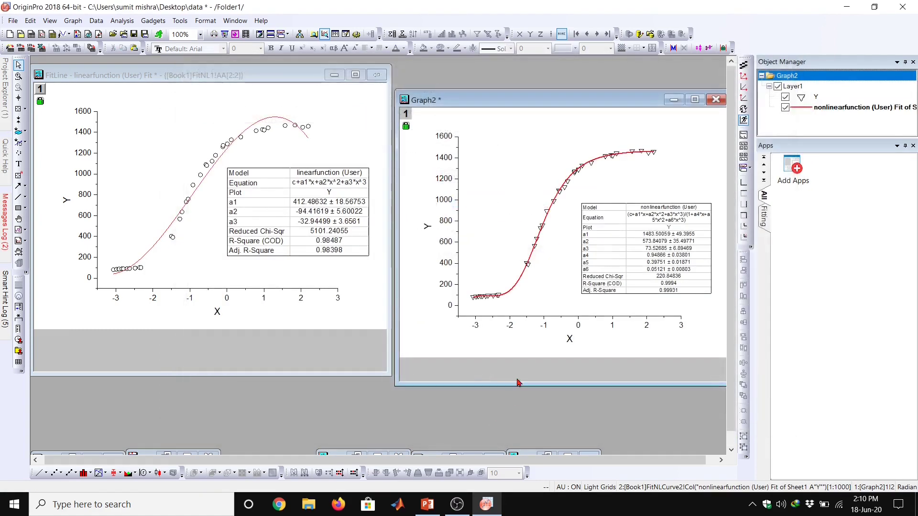
- Set the polynomial fit curve's line width to 2, leaving the scatter points unchanged
double_click(269, 121)
left_click(468, 148)
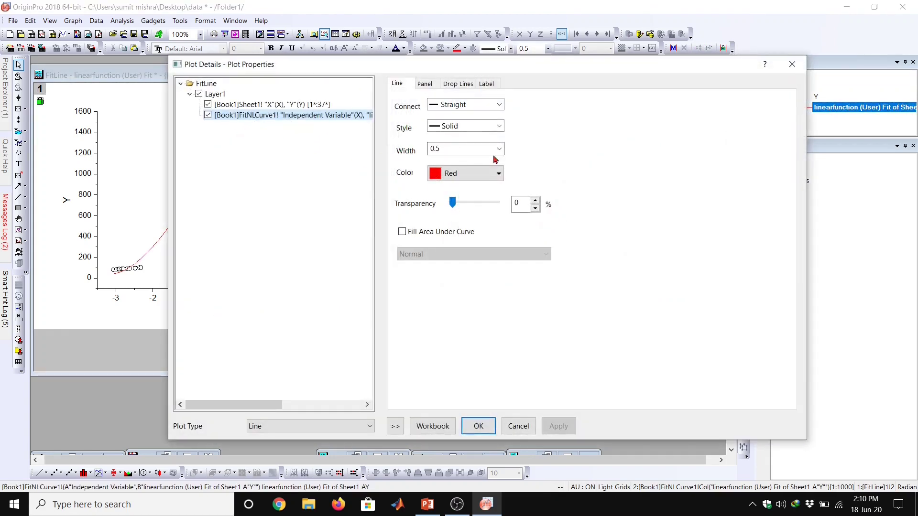
left_click(470, 190)
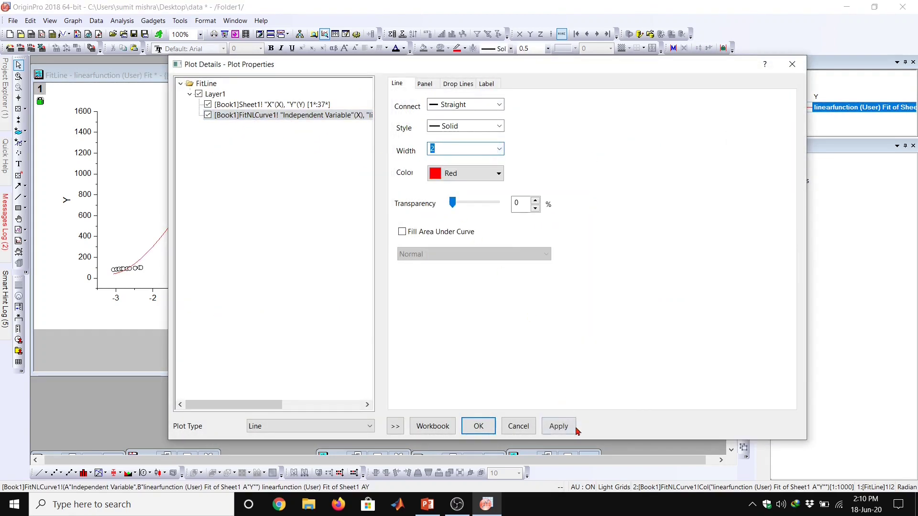
left_click(572, 427)
left_click(479, 426)
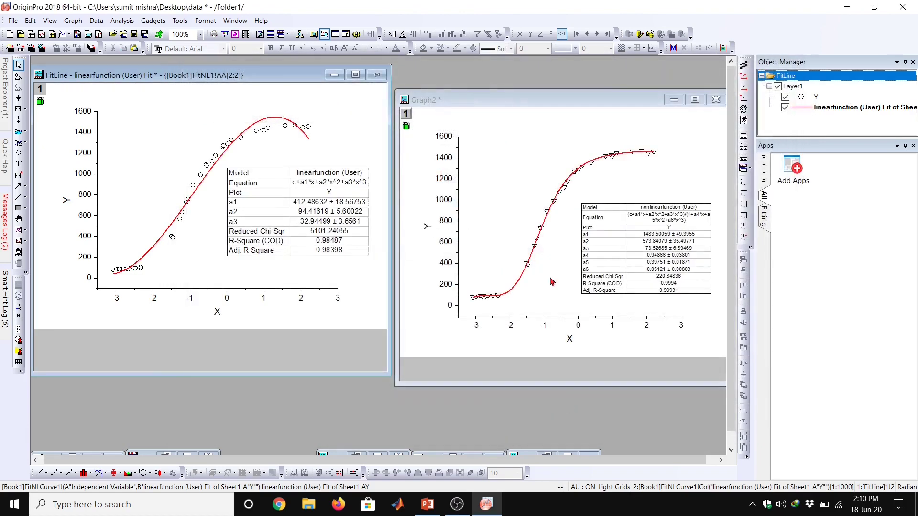
double_click(267, 133)
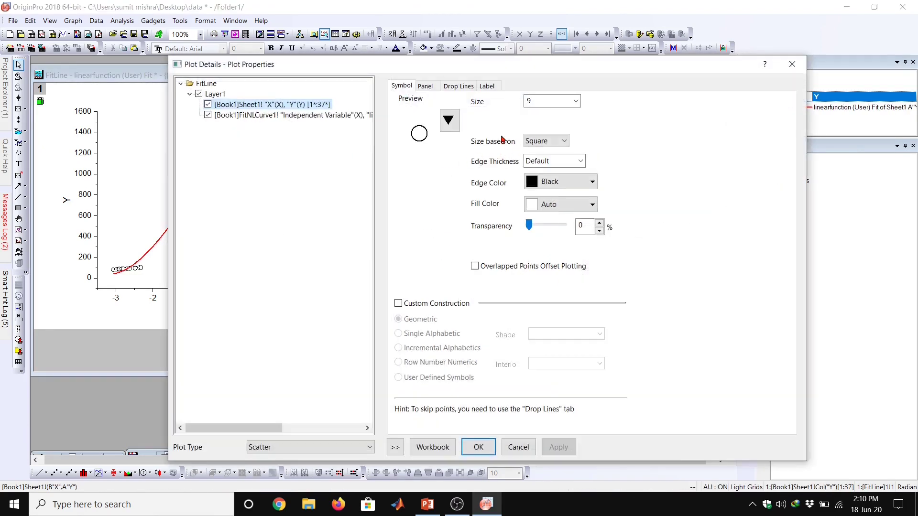
left_click(792, 63)
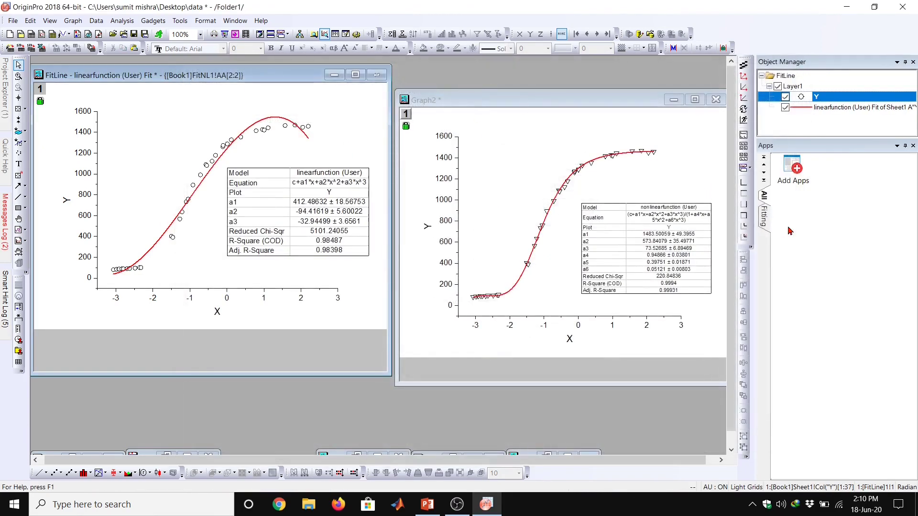